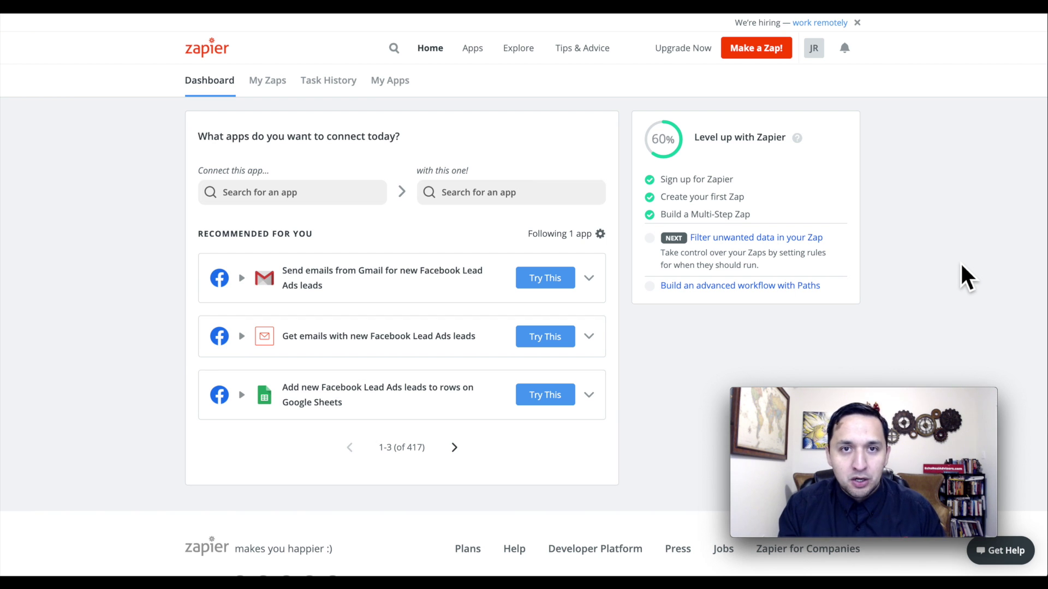
Step: Start a new zap with Make a Zap! and browse the Choose App & Event trigger list
{"action": "left_click", "coordinate": [749, 50]}
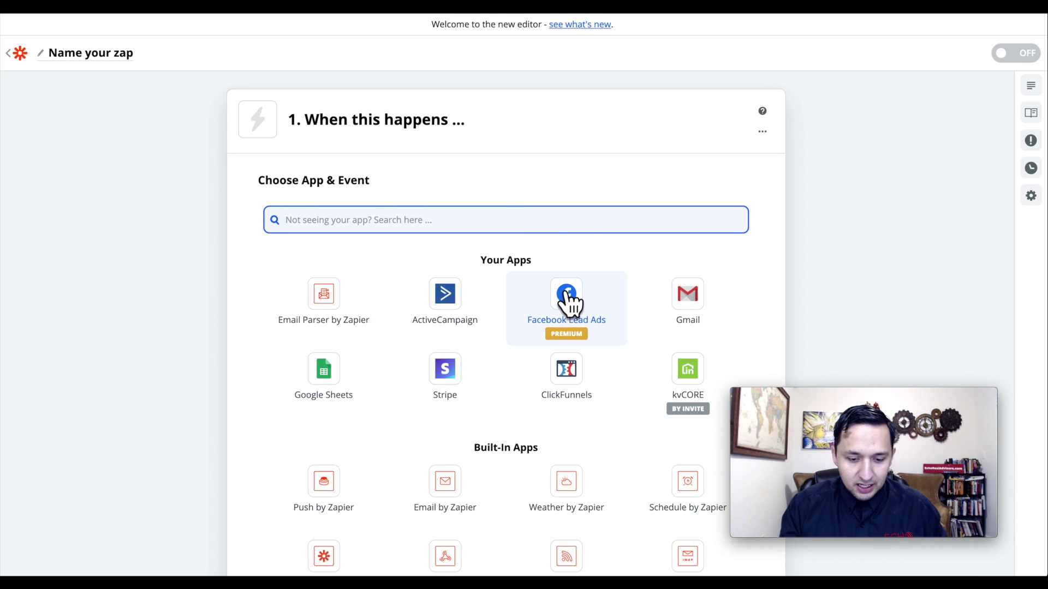
{"action": "scroll", "coordinate": [590, 220], "scroll_direction": "down", "scroll_amount": 2}
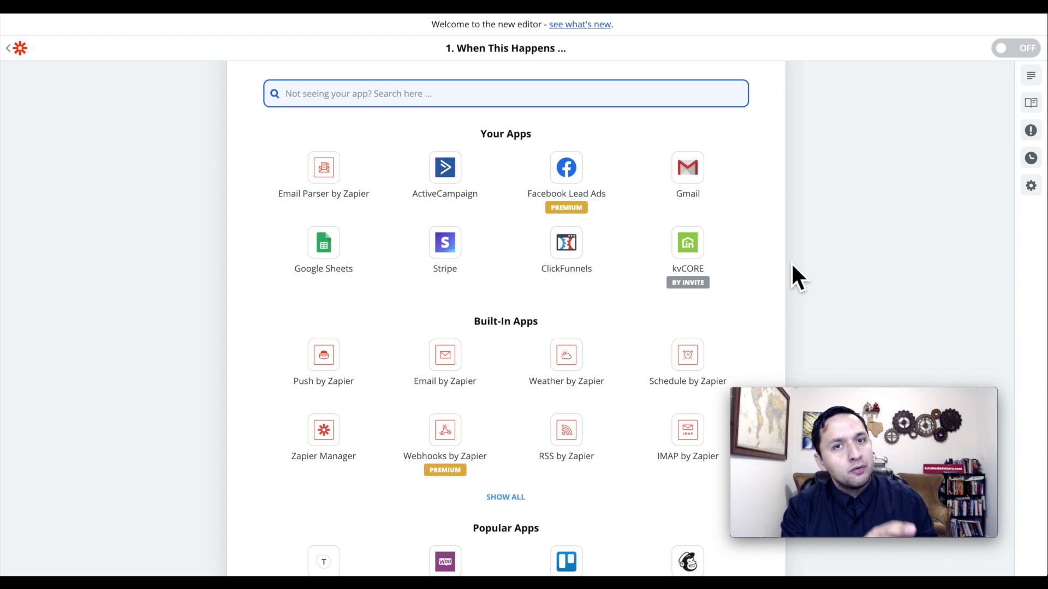
{"action": "scroll", "coordinate": [665, 349], "scroll_direction": "down", "scroll_amount": 2}
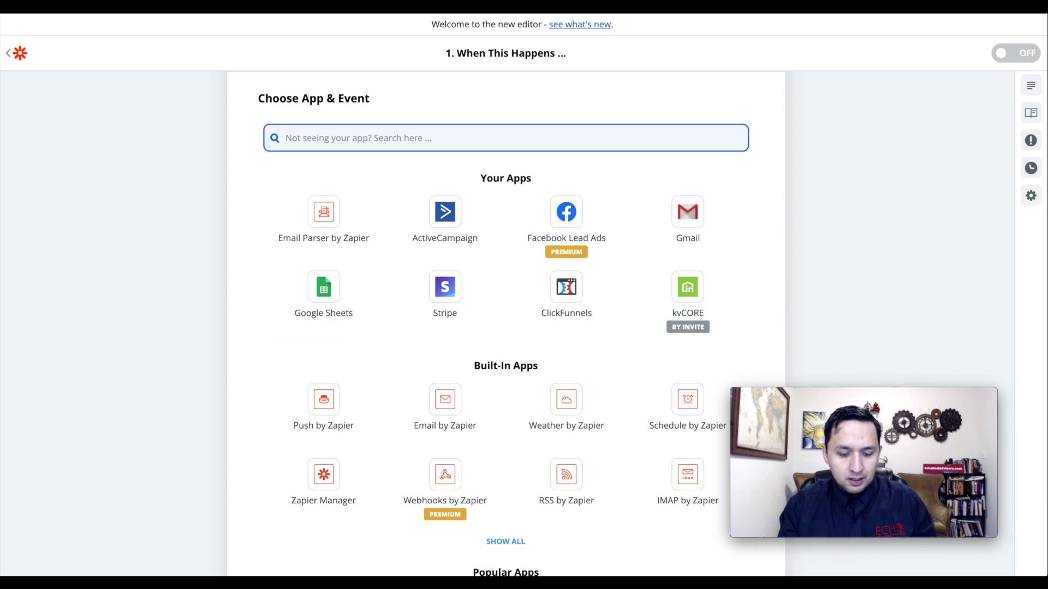
Step: Search Google for 'kvcore zapier' and read the Configure your Zapier Integrations/Zaps article
{"action": "key", "text": "ctrl+t"}
{"action": "type", "text": "kvcore"}
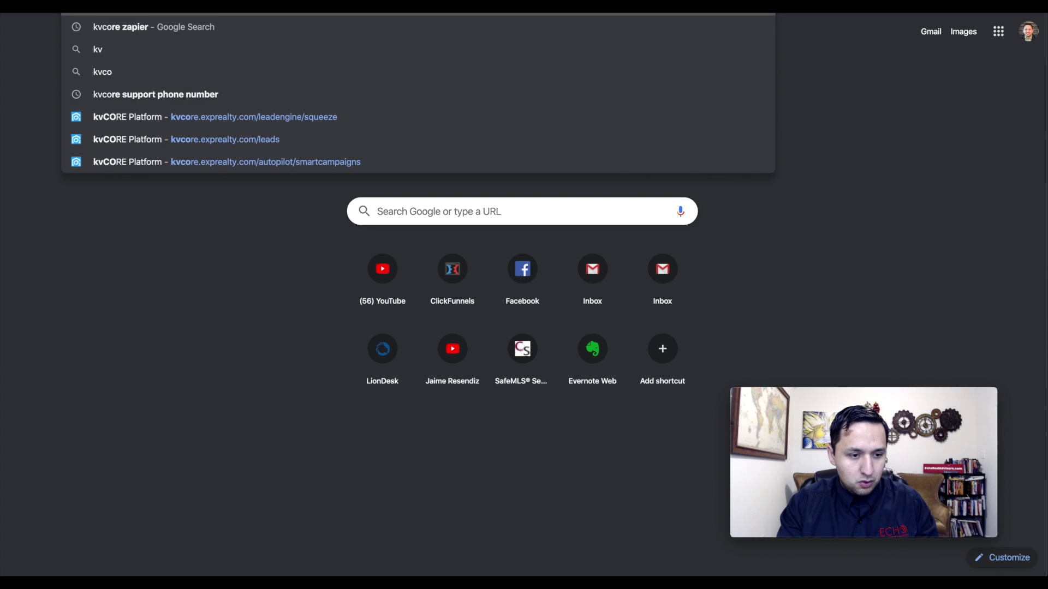
{"action": "type", "text": " zapier"}
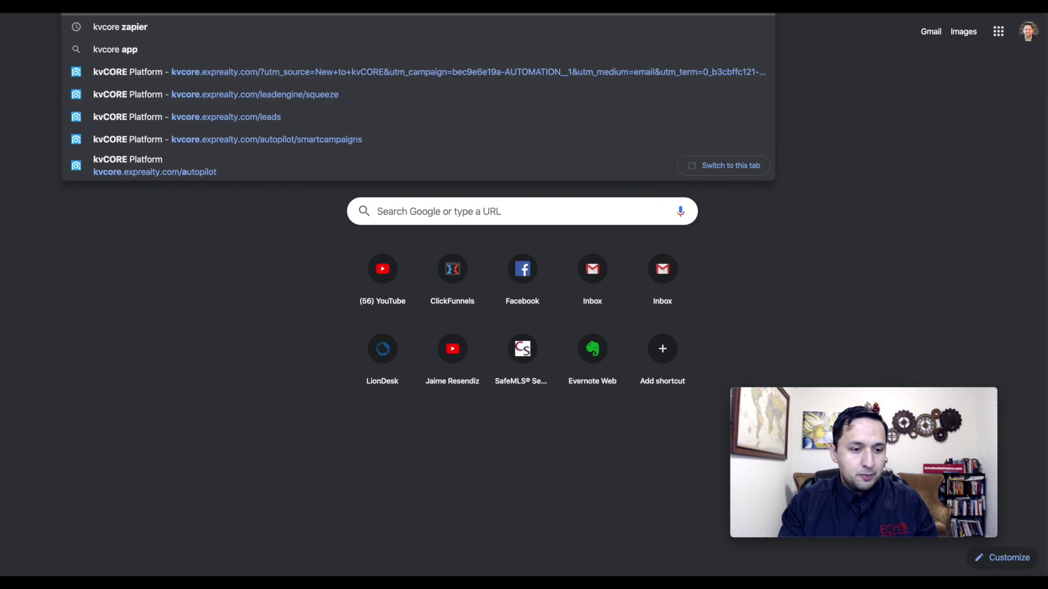
{"action": "key", "text": "Return"}
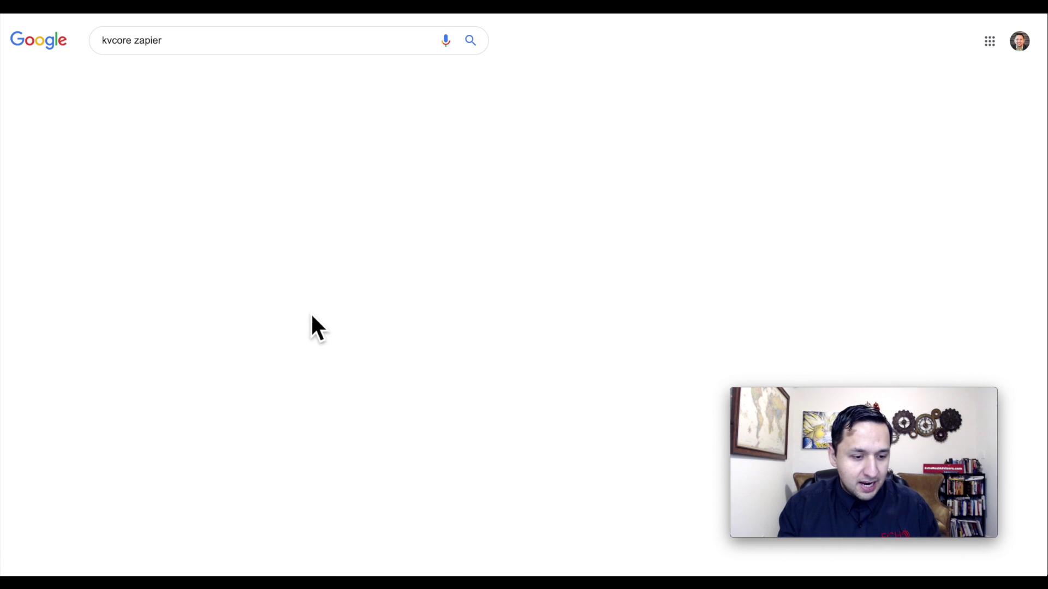
{"action": "scroll", "coordinate": [229, 236], "scroll_direction": "down", "scroll_amount": 2}
{"action": "scroll", "coordinate": [230, 236], "scroll_direction": "down", "scroll_amount": 2}
{"action": "left_click", "coordinate": [207, 298]}
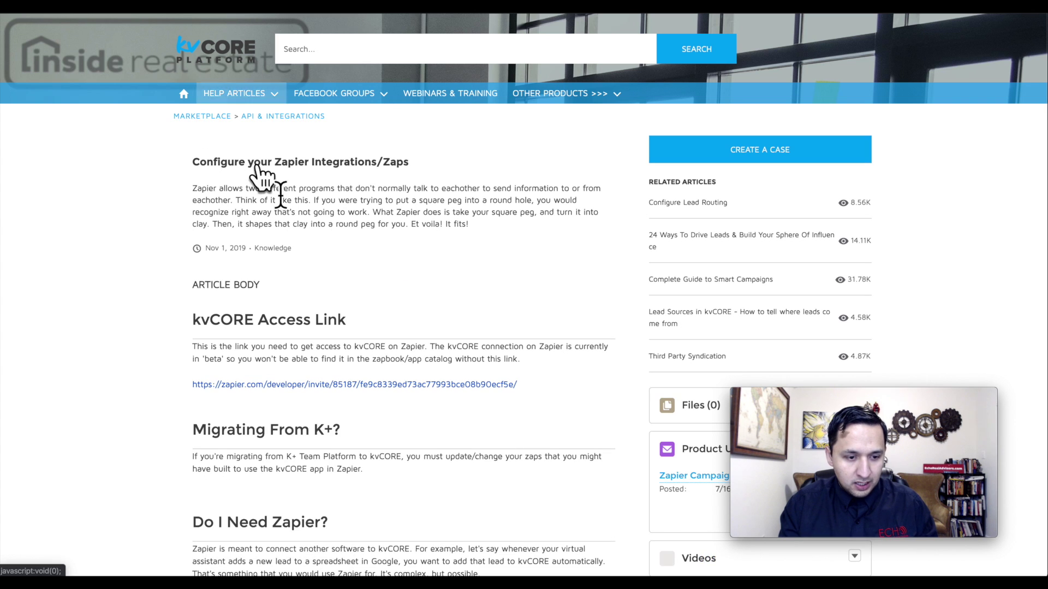
{"action": "scroll", "coordinate": [311, 263], "scroll_direction": "down", "scroll_amount": 2}
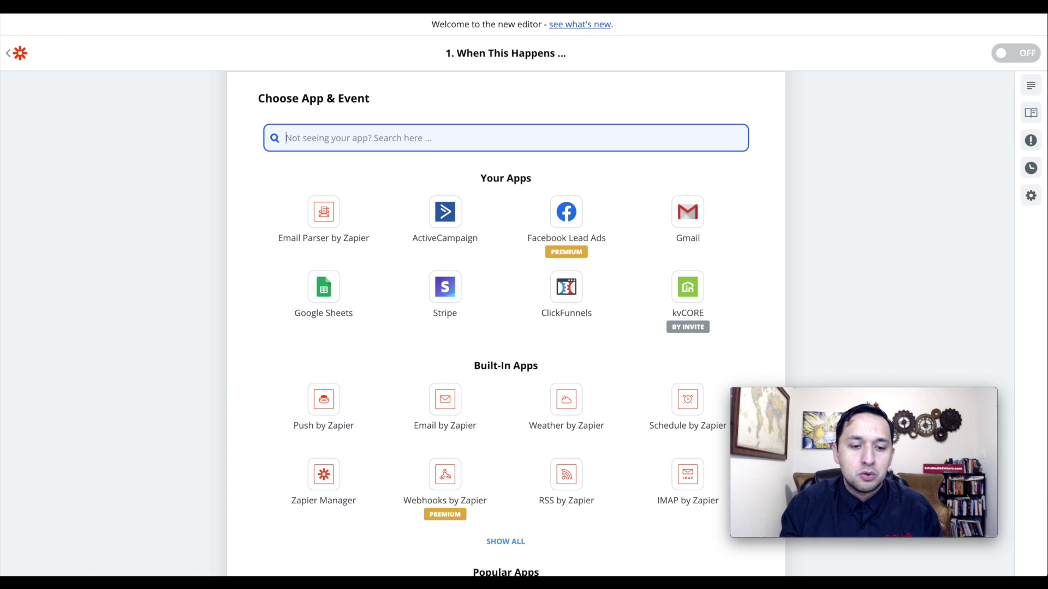
{"action": "scroll", "coordinate": [315, 141], "scroll_direction": "up", "scroll_amount": 1}
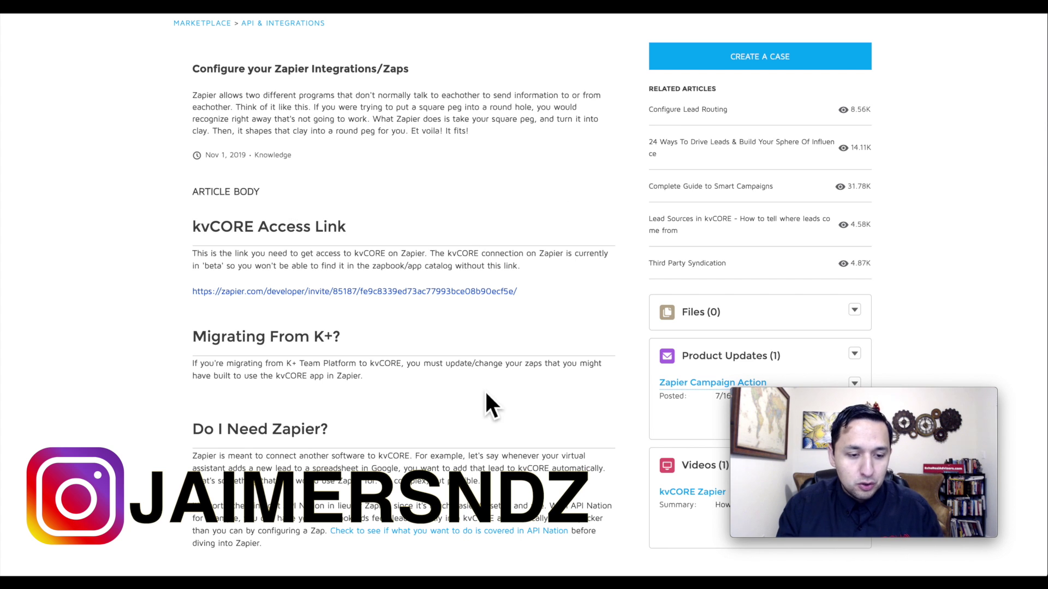
{"action": "scroll", "coordinate": [466, 284], "scroll_direction": "up", "scroll_amount": 3}
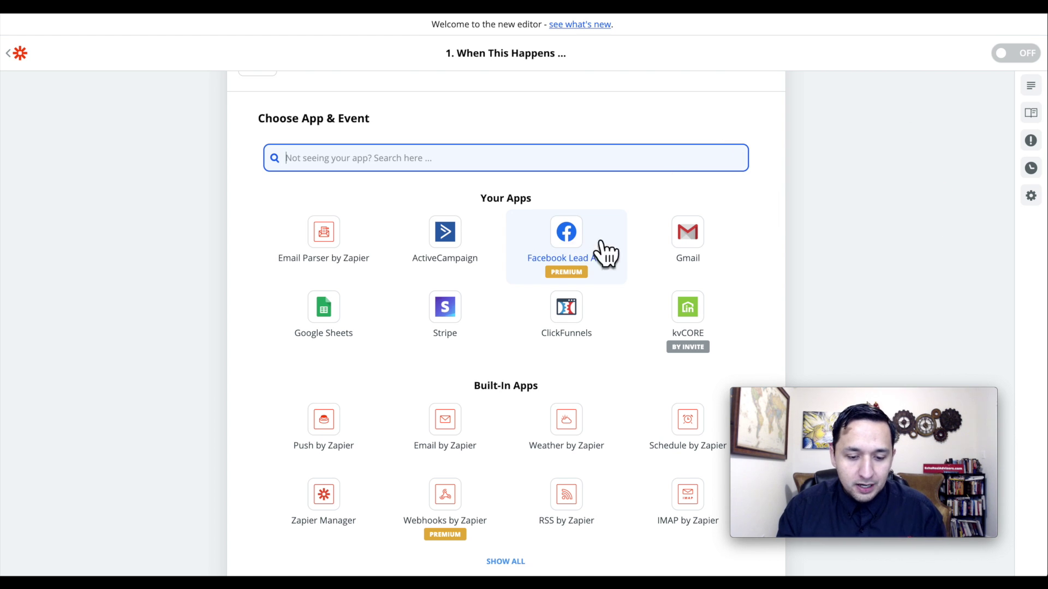
Step: Choose Facebook Lead Ads as the trigger app with the New Lead event
{"action": "left_click", "coordinate": [565, 235]}
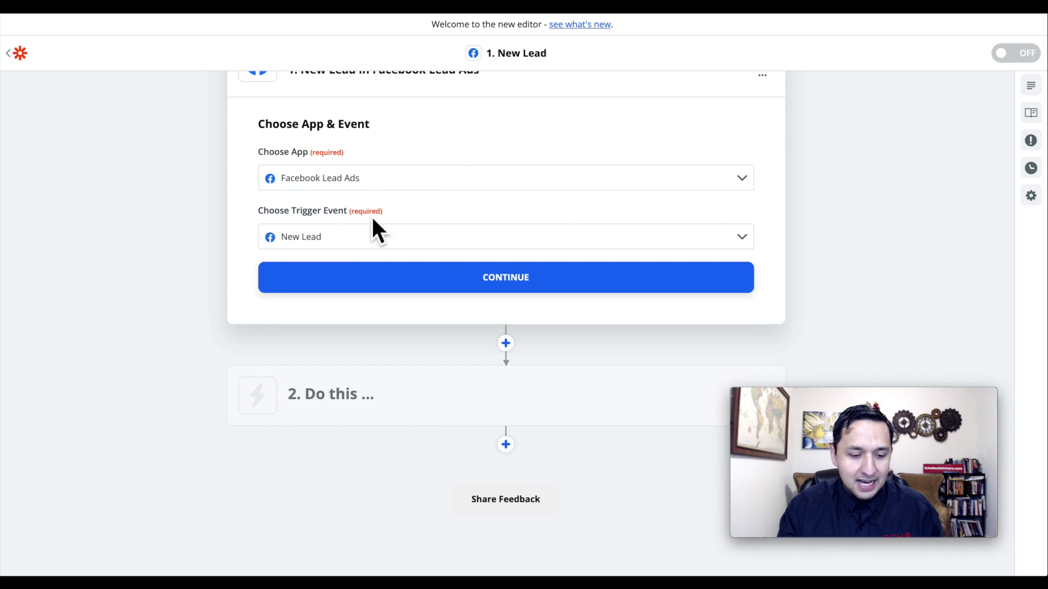
{"action": "left_click", "coordinate": [355, 237]}
{"action": "left_click", "coordinate": [312, 278]}
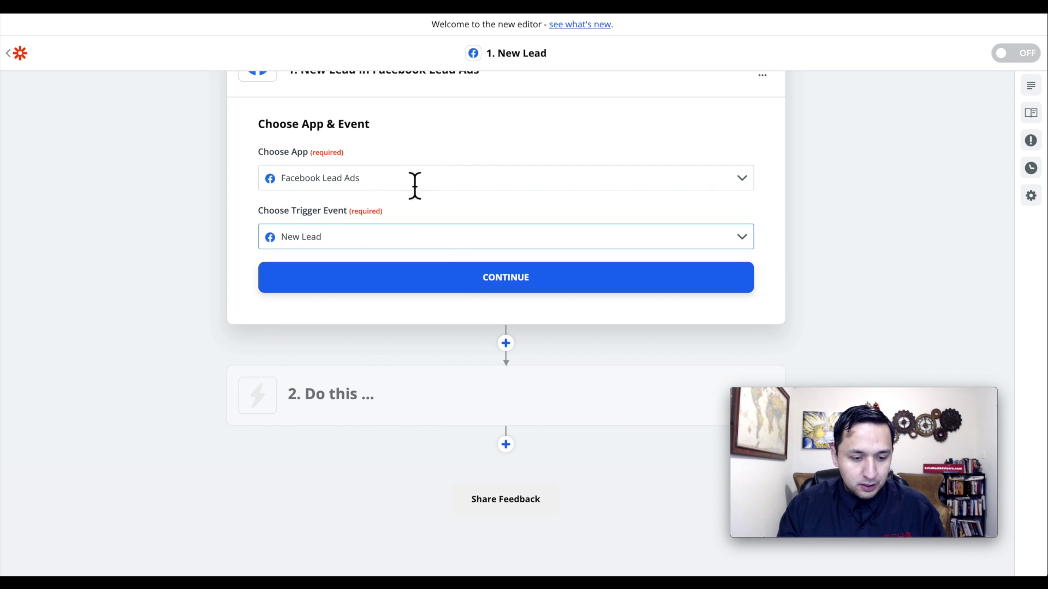
{"action": "left_click", "coordinate": [474, 278]}
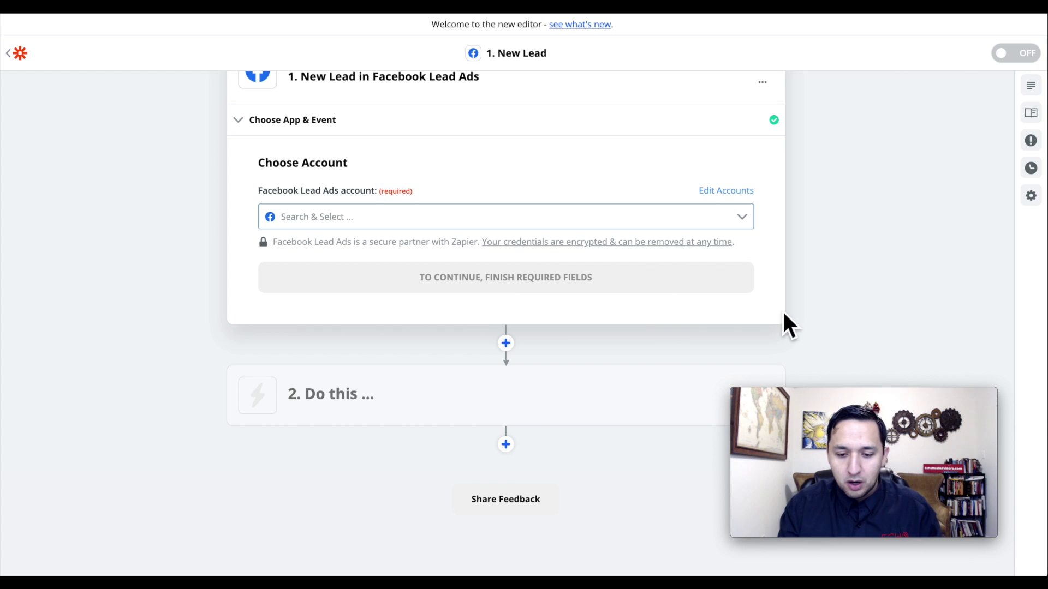
Step: Connect the trigger to the existing Facebook account
{"action": "left_click", "coordinate": [453, 223]}
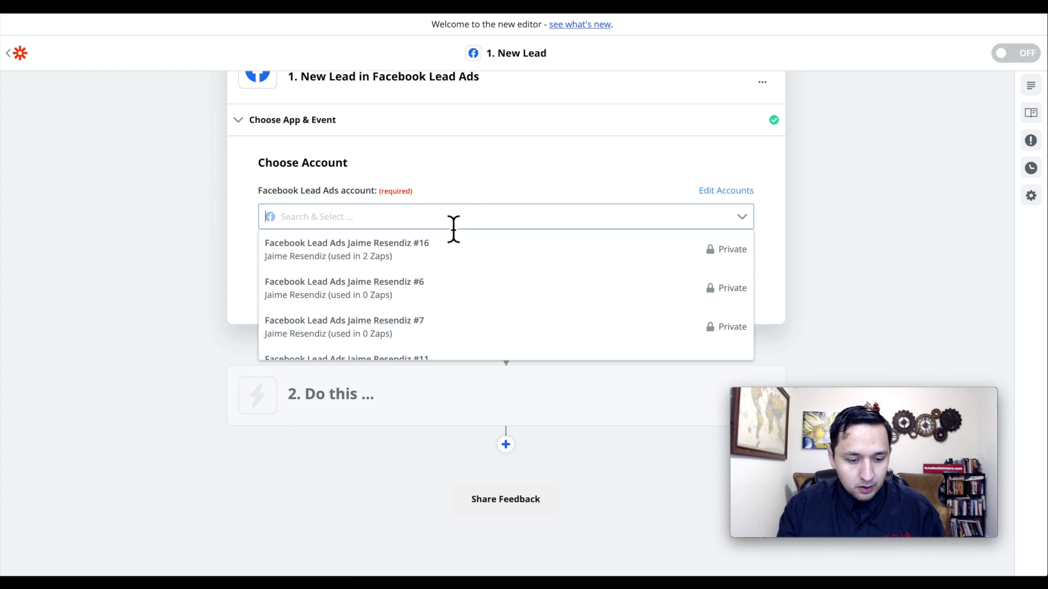
{"action": "left_click", "coordinate": [400, 246]}
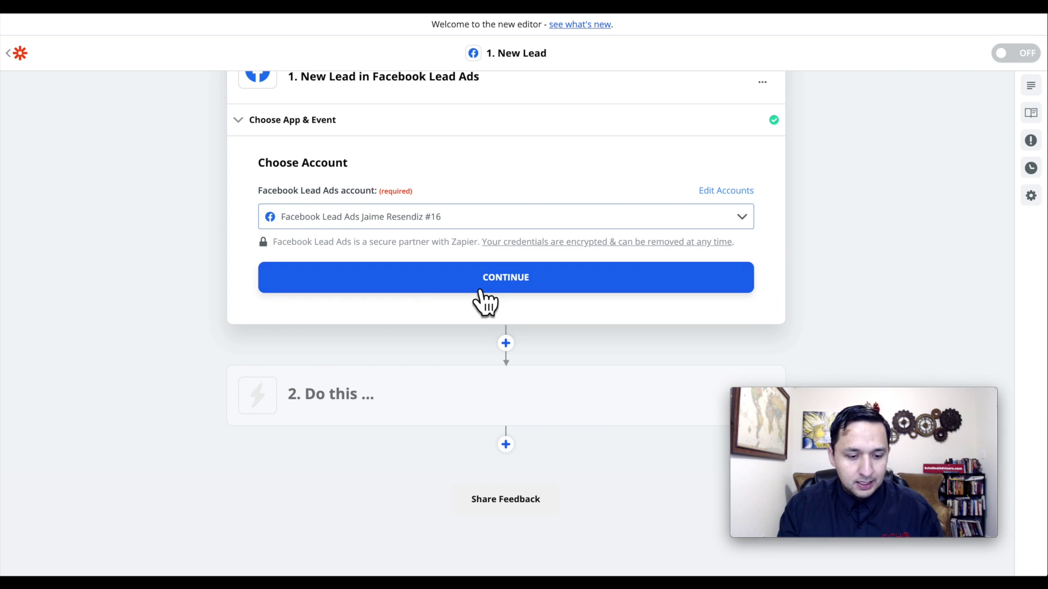
{"action": "left_click", "coordinate": [468, 286]}
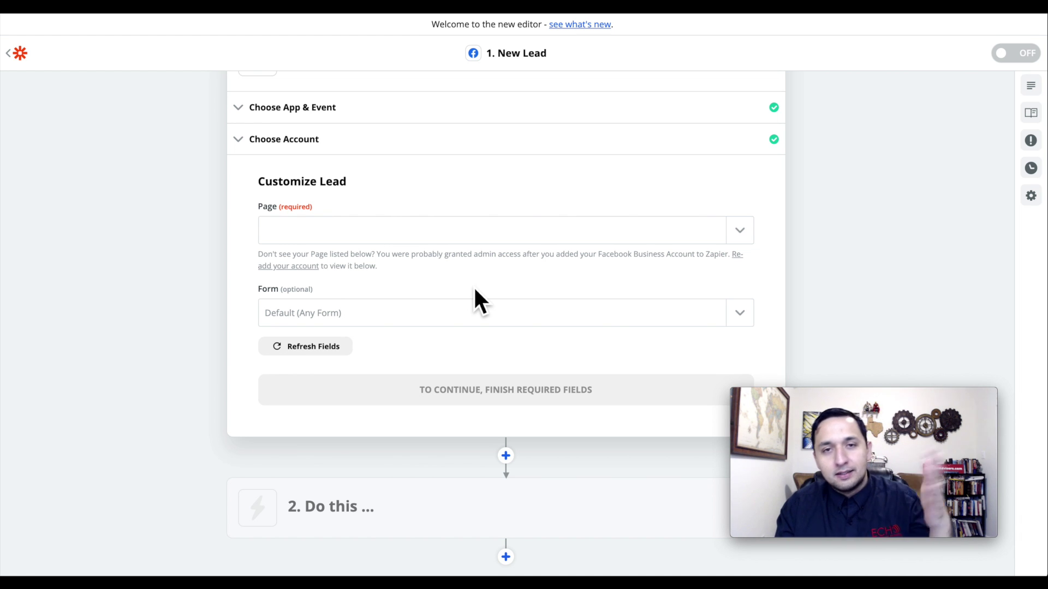
Step: Select the Echo Real Estate Advisors page and the Triplex-Bishop-3rd lead form
{"action": "left_click", "coordinate": [460, 230]}
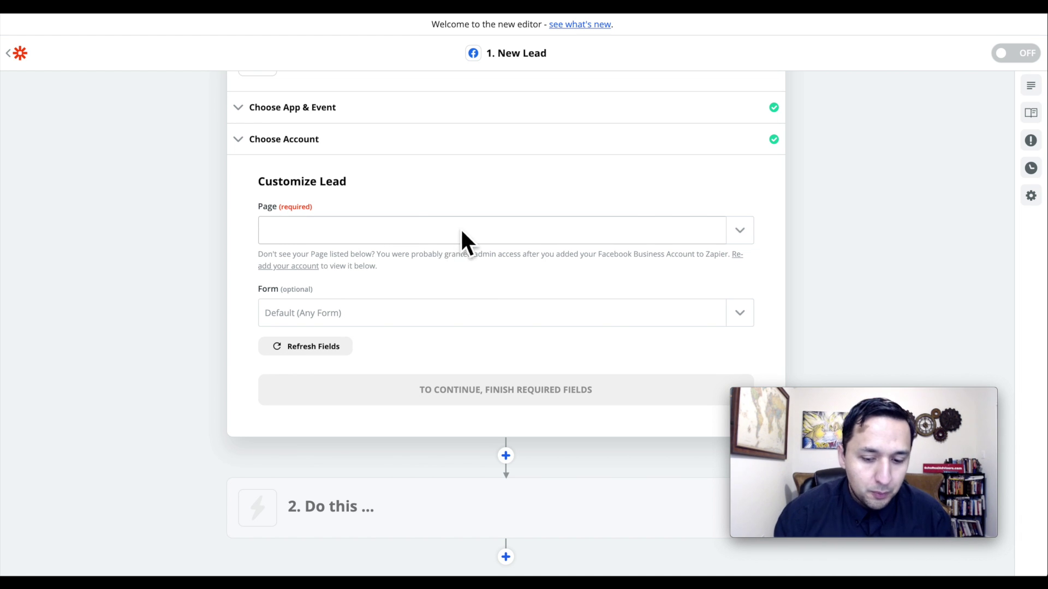
{"action": "left_click", "coordinate": [851, 228]}
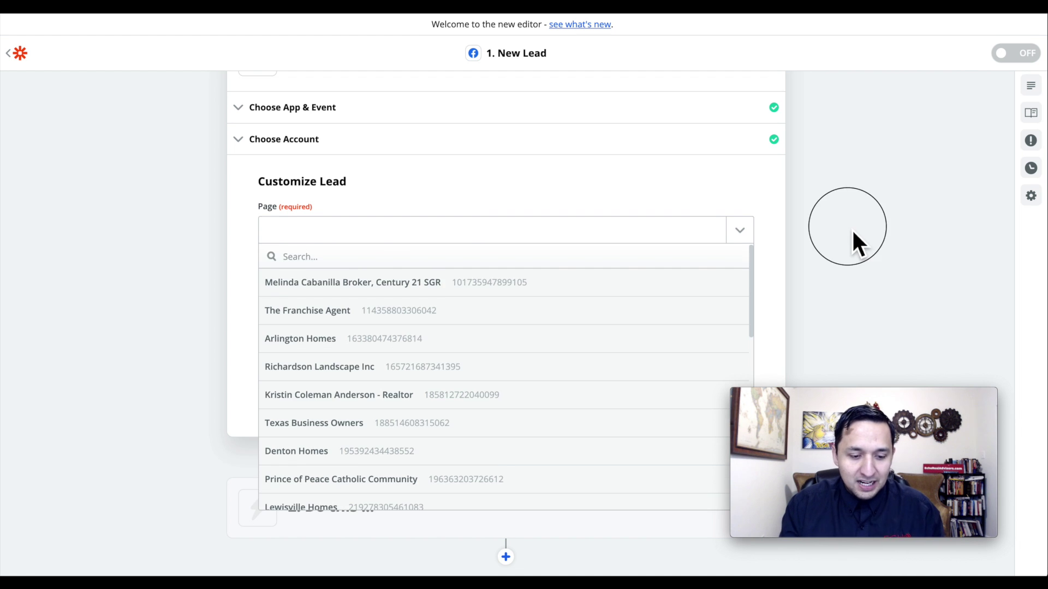
{"action": "left_click", "coordinate": [515, 231]}
{"action": "type", "text": "echo"}
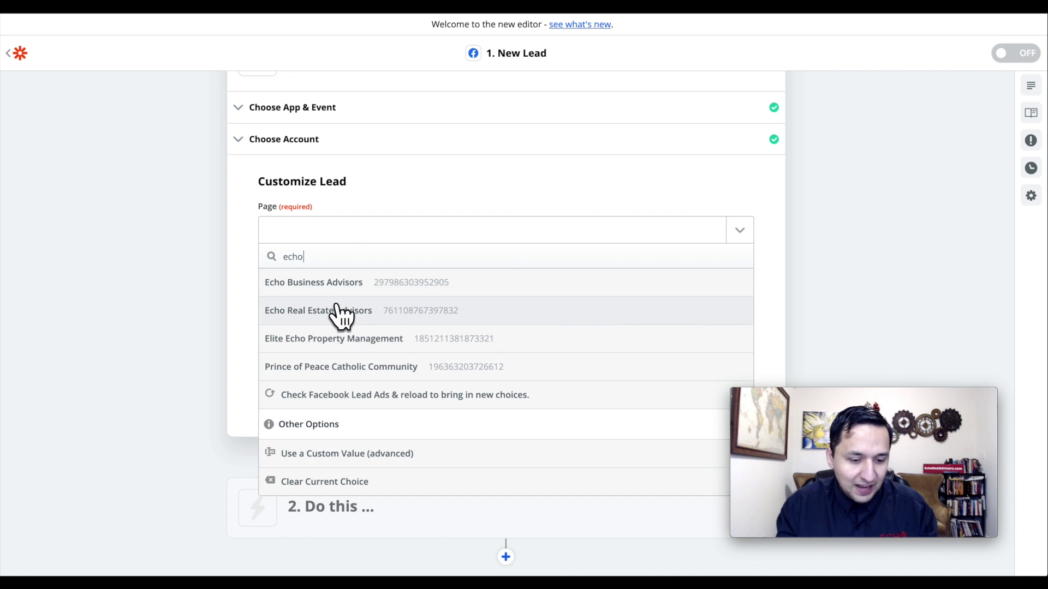
{"action": "left_click", "coordinate": [339, 310]}
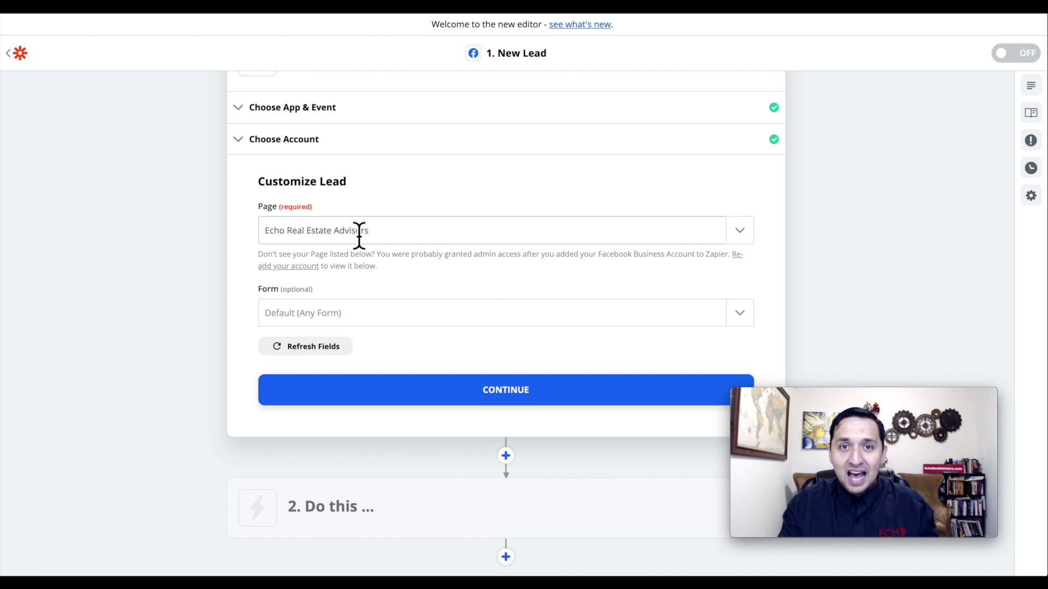
{"action": "left_click", "coordinate": [376, 314]}
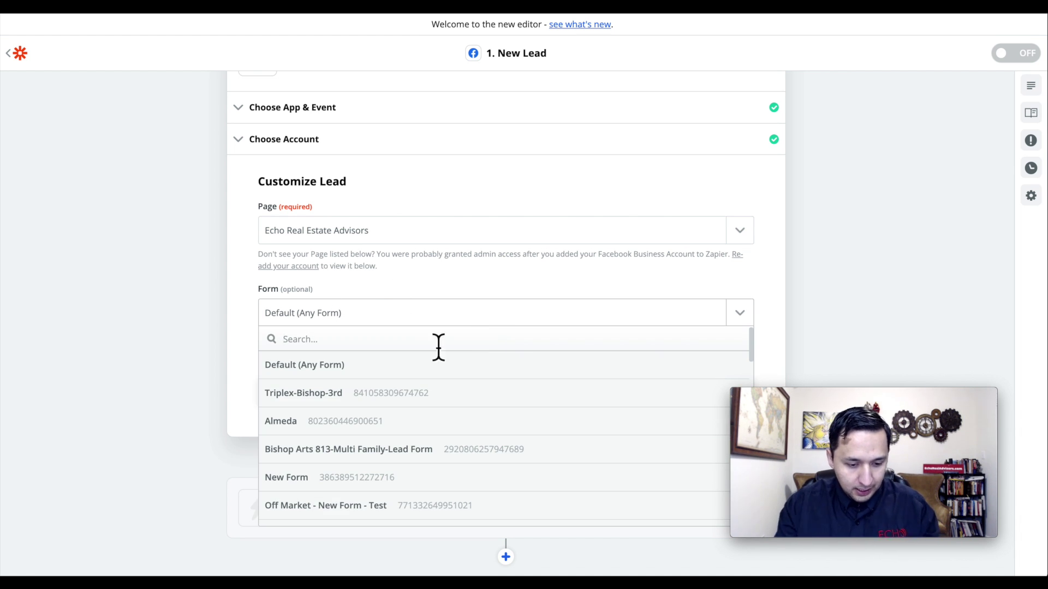
{"action": "left_click", "coordinate": [293, 401]}
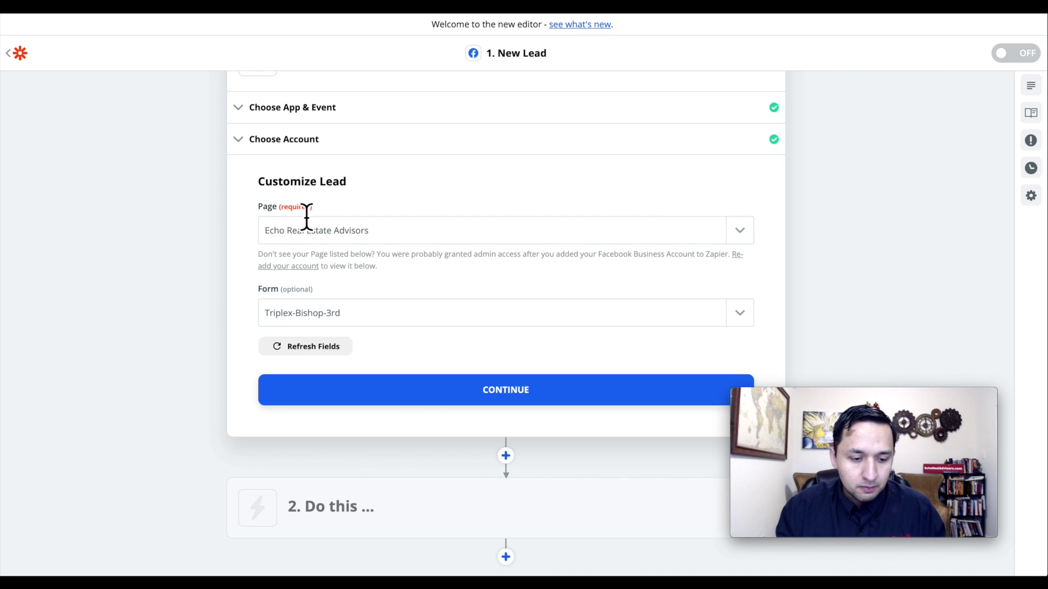
Step: Confirm the lead settings, run the trigger test, and browse the action app list
{"action": "left_click", "coordinate": [509, 391]}
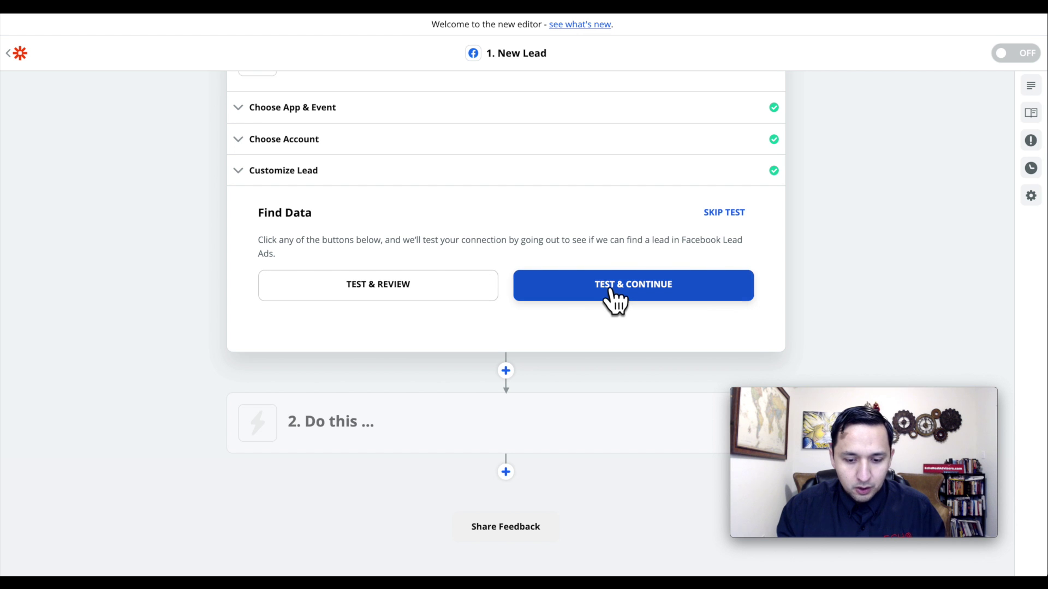
{"action": "left_click", "coordinate": [610, 287]}
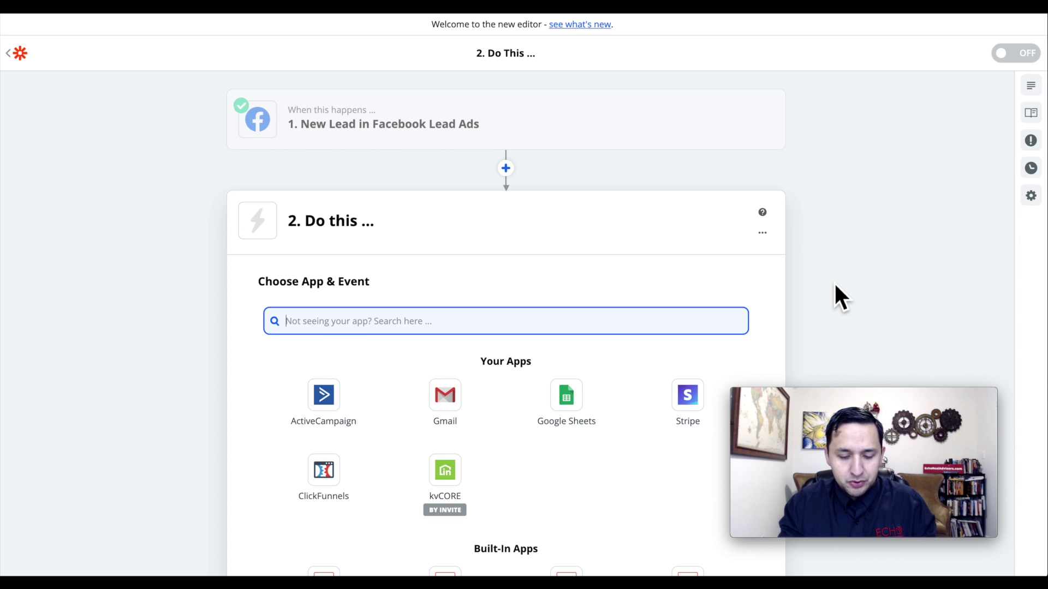
{"action": "scroll", "coordinate": [835, 285], "scroll_direction": "down", "scroll_amount": 3}
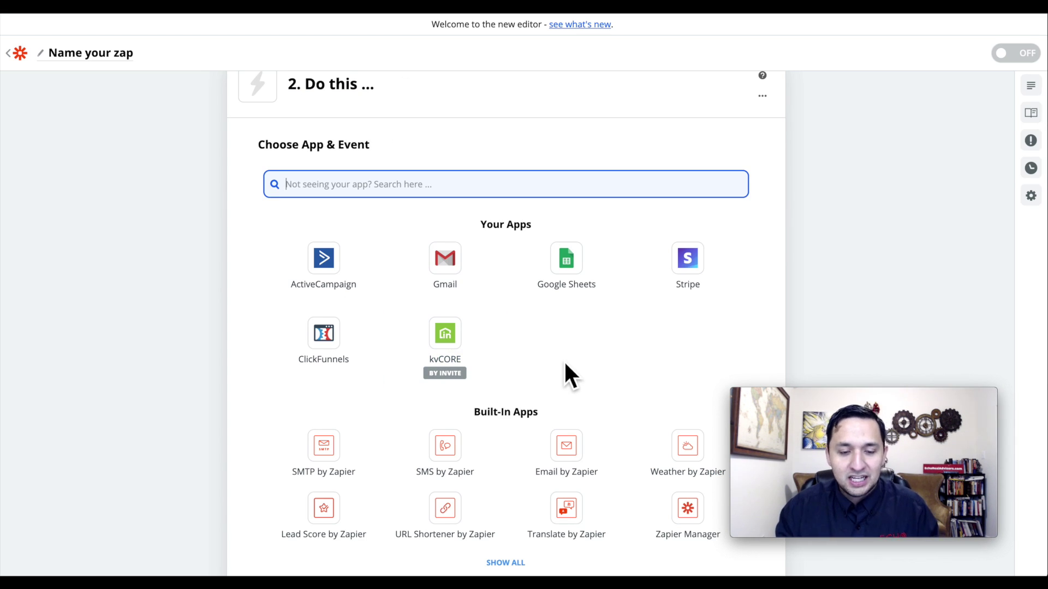
Step: Set the kvCORE action event to Create Contact (Post) using the connected kvCORE account
{"action": "left_click", "coordinate": [461, 360]}
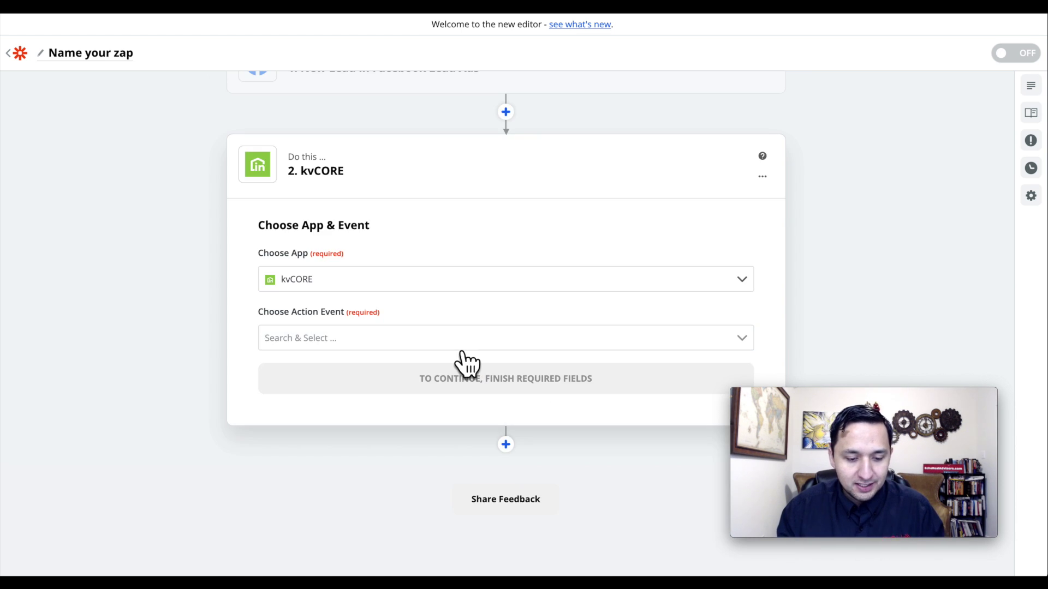
{"action": "left_click", "coordinate": [417, 347]}
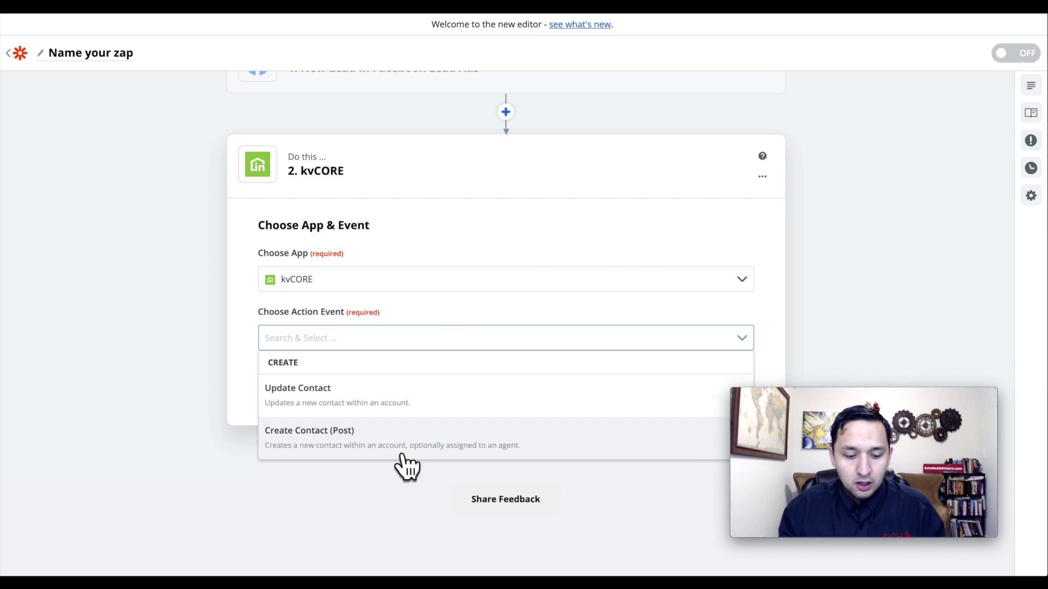
{"action": "left_click", "coordinate": [368, 450]}
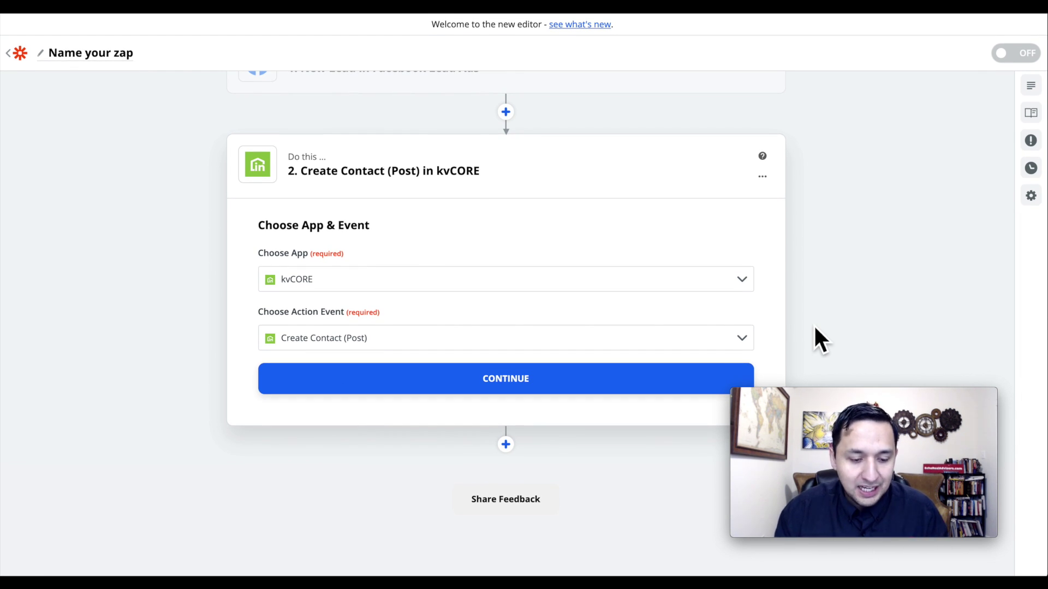
{"action": "left_click", "coordinate": [475, 389]}
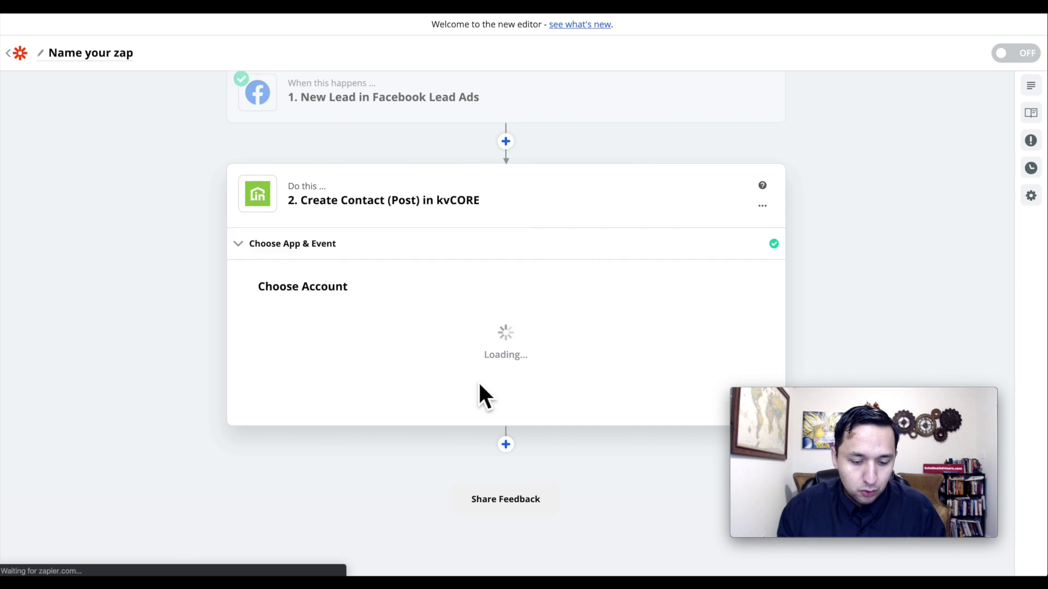
{"action": "left_click", "coordinate": [298, 320]}
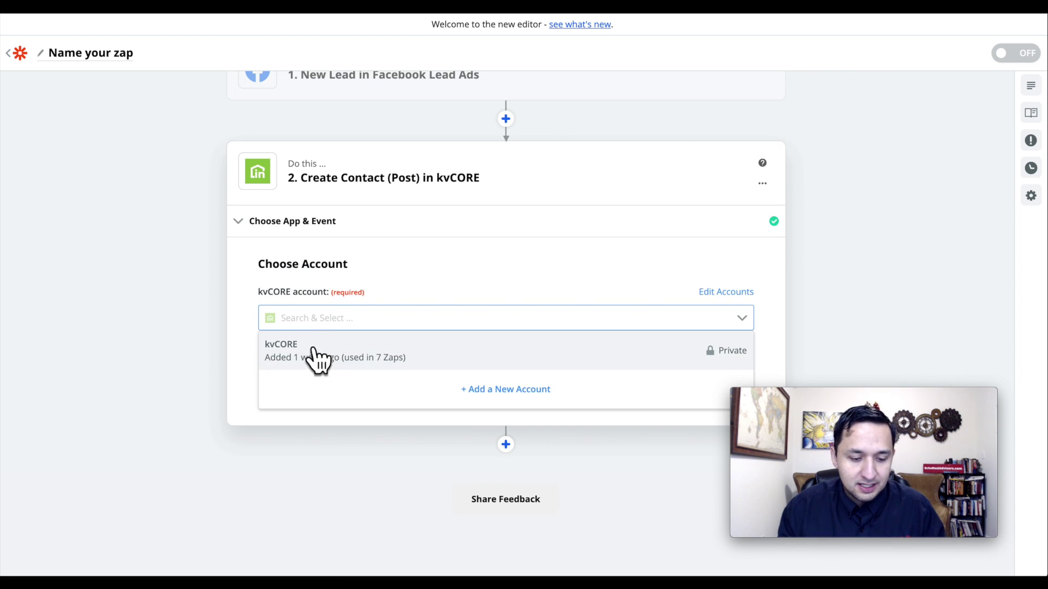
{"action": "left_click", "coordinate": [314, 355]}
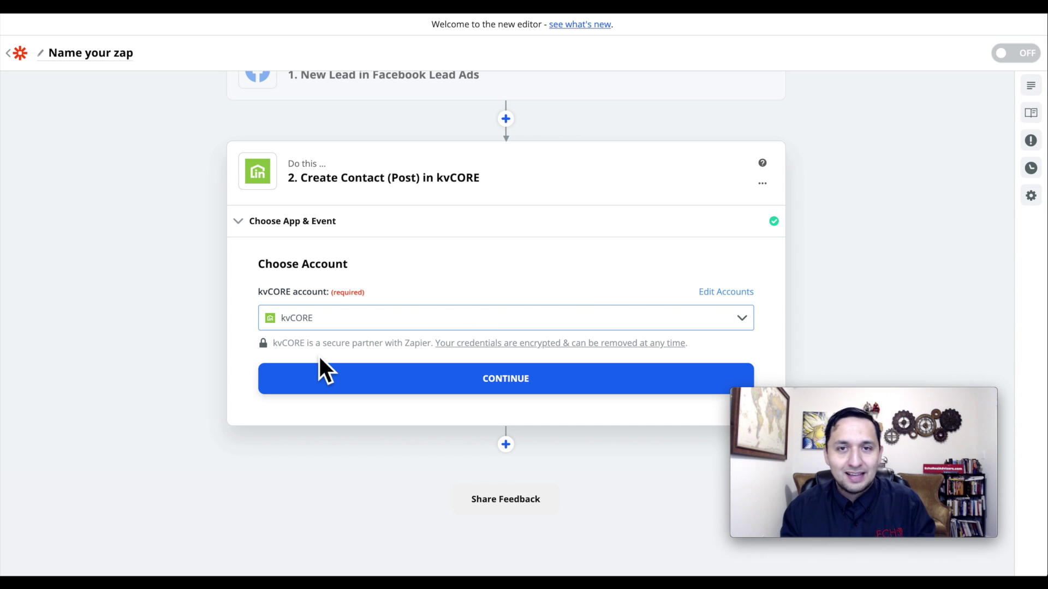
Step: Map the Facebook lead's First Name into First Name and set Lead Type to Buyer
{"action": "left_click", "coordinate": [445, 386]}
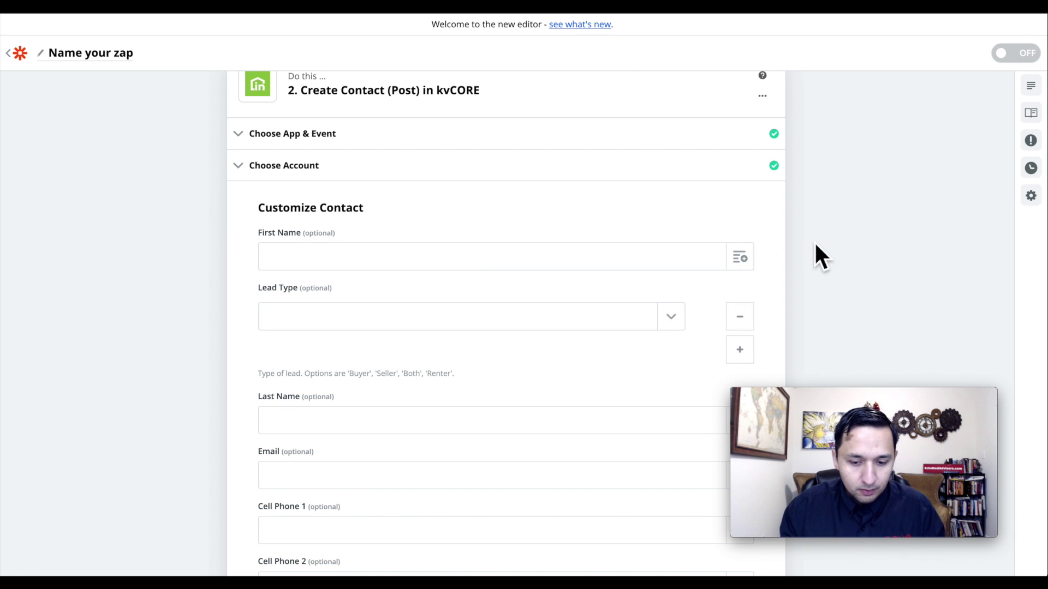
{"action": "scroll", "coordinate": [368, 234], "scroll_direction": "down", "scroll_amount": 1}
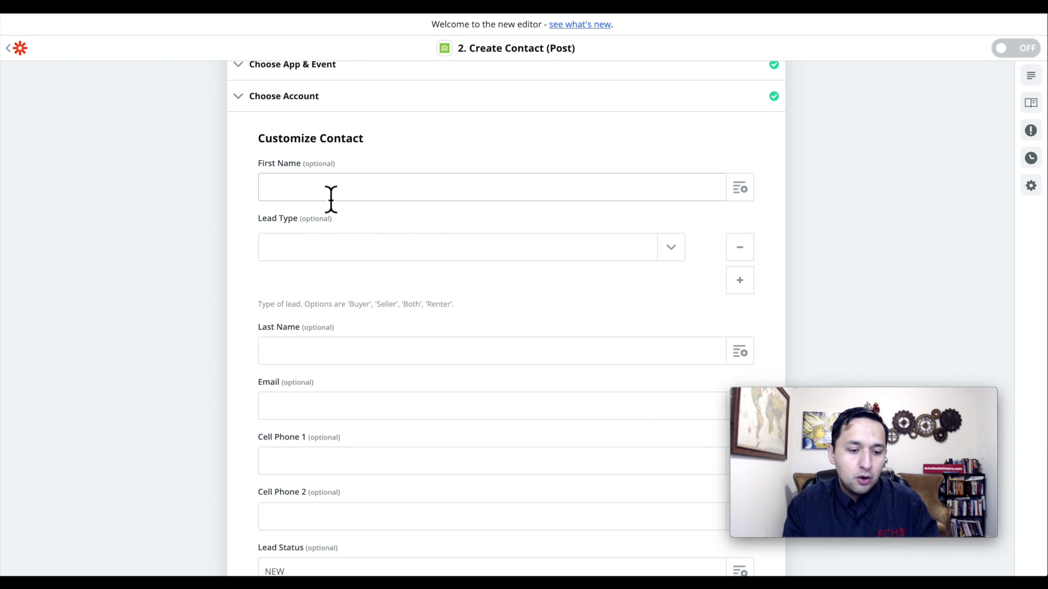
{"action": "left_click", "coordinate": [358, 194]}
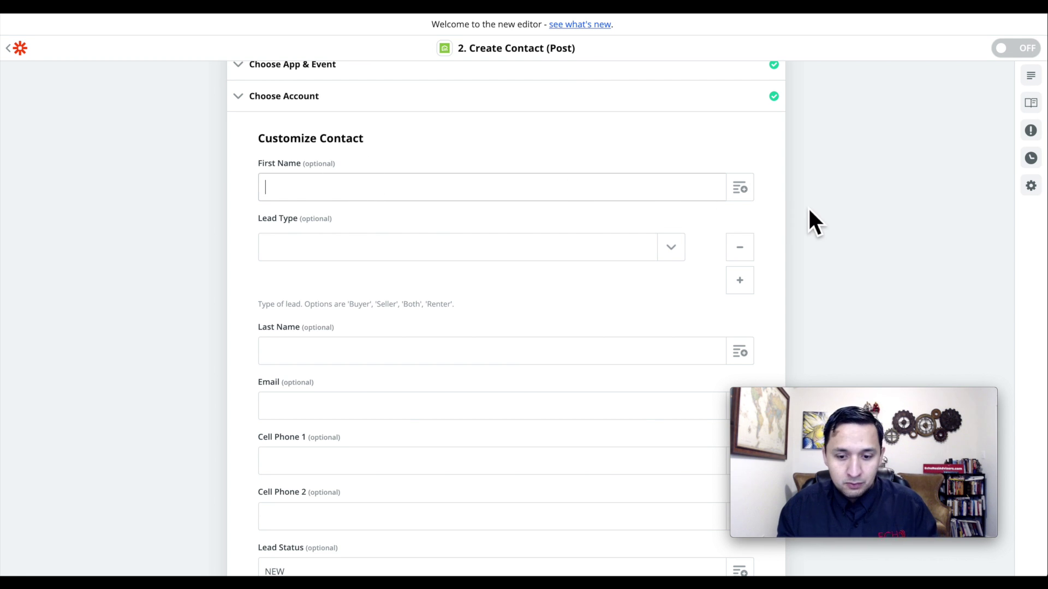
{"action": "left_click", "coordinate": [740, 188]}
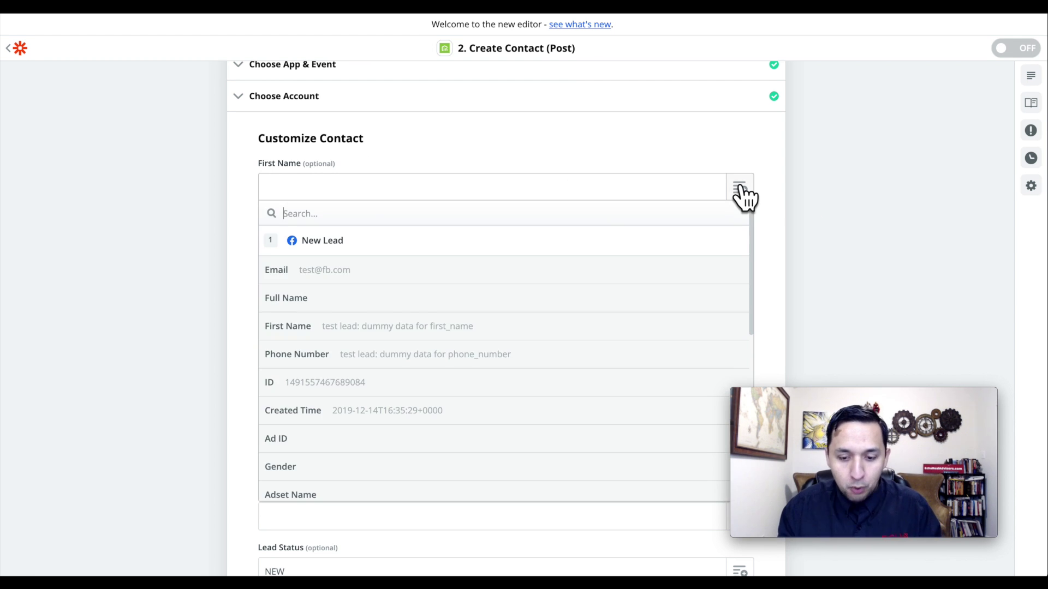
{"action": "left_click", "coordinate": [384, 330]}
{"action": "scroll", "coordinate": [390, 335], "scroll_direction": "down", "scroll_amount": 1}
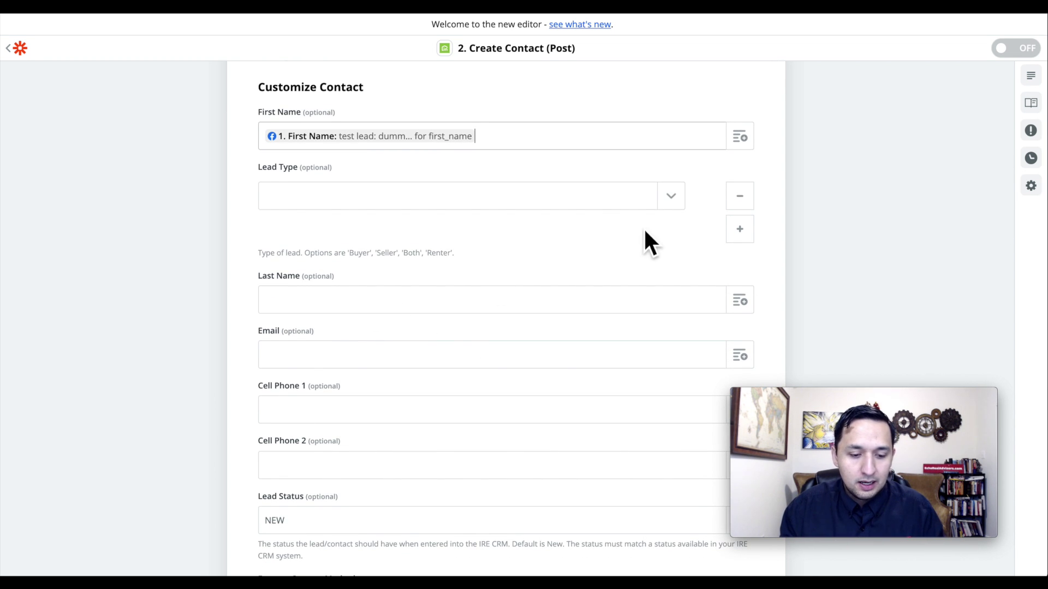
{"action": "left_click", "coordinate": [671, 196]}
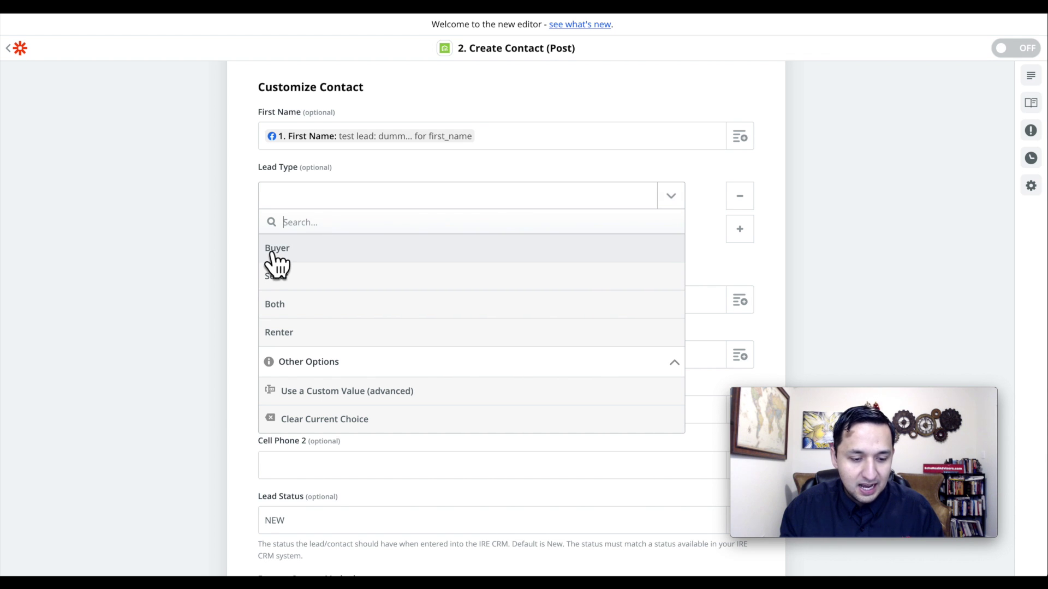
{"action": "left_click", "coordinate": [277, 256]}
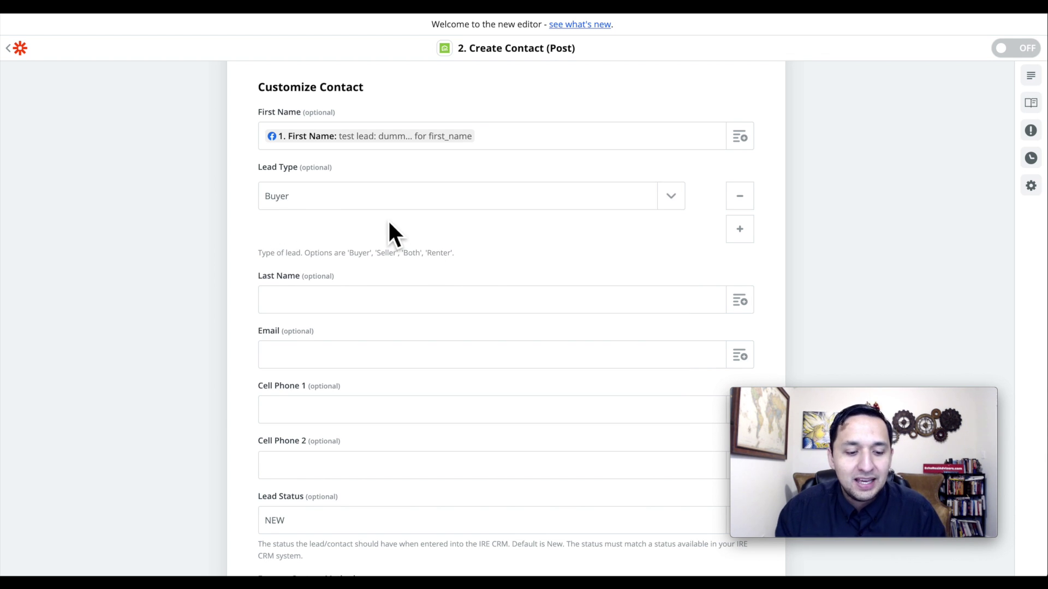
Step: Map the lead's Email into Email and Phone Number into Cell Phone 1
{"action": "scroll", "coordinate": [389, 223], "scroll_direction": "down", "scroll_amount": 1}
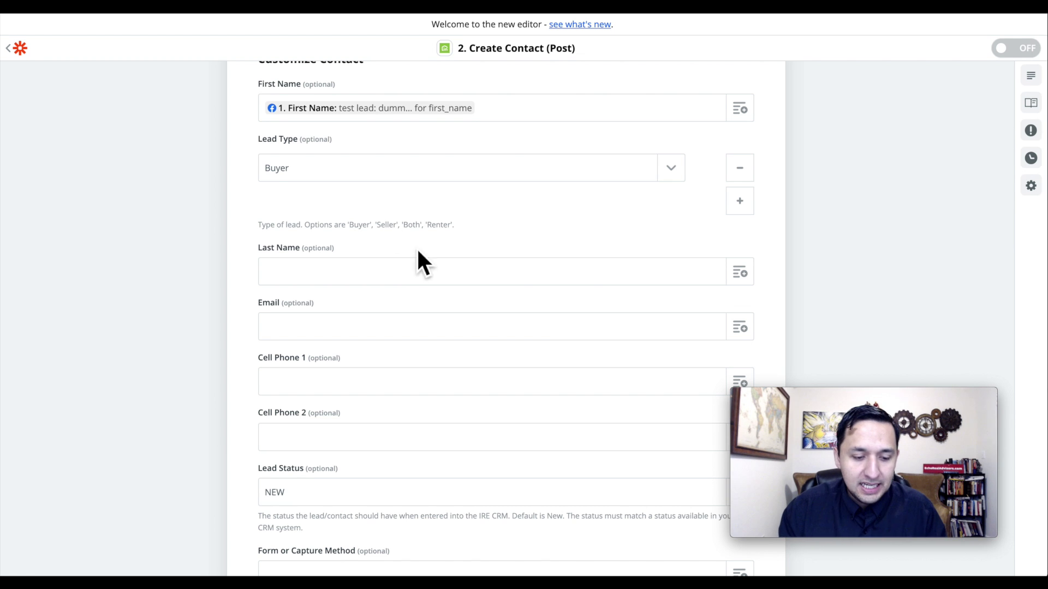
{"action": "scroll", "coordinate": [417, 256], "scroll_direction": "down", "scroll_amount": 2}
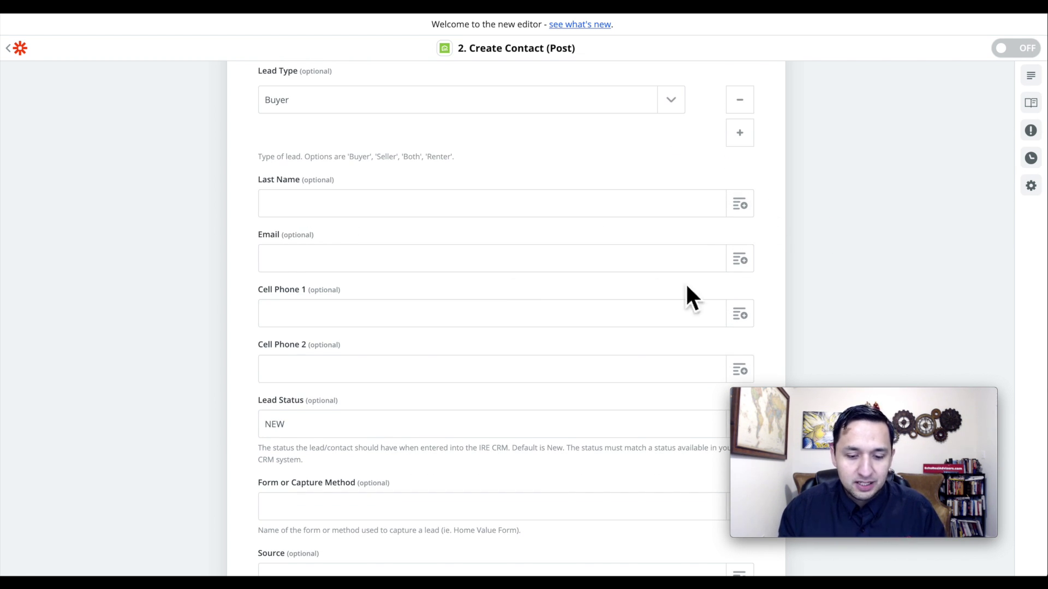
{"action": "left_click", "coordinate": [740, 260]}
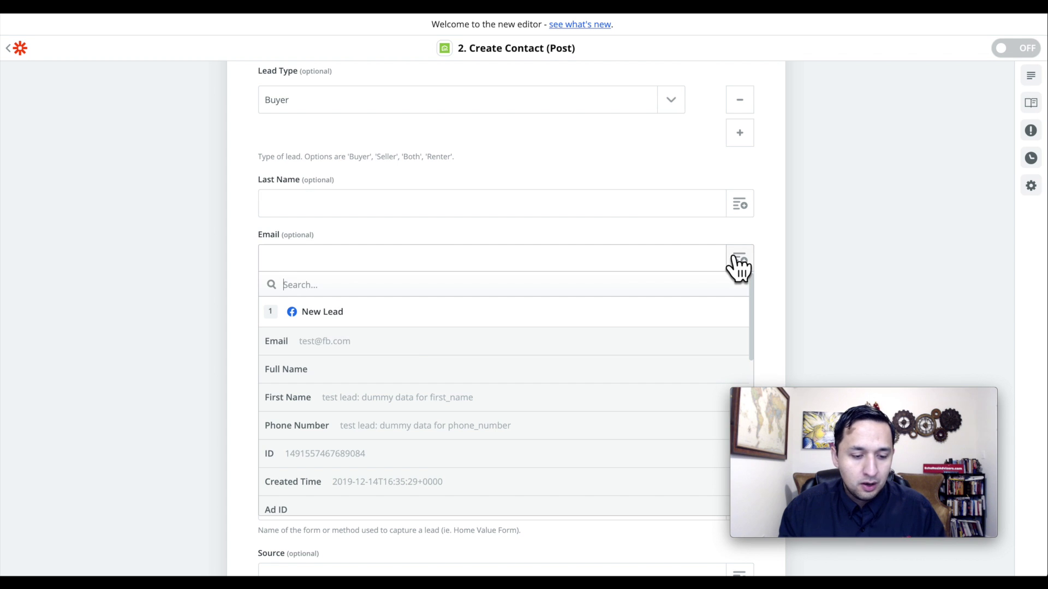
{"action": "left_click", "coordinate": [329, 344]}
{"action": "scroll", "coordinate": [479, 316], "scroll_direction": "down", "scroll_amount": 2}
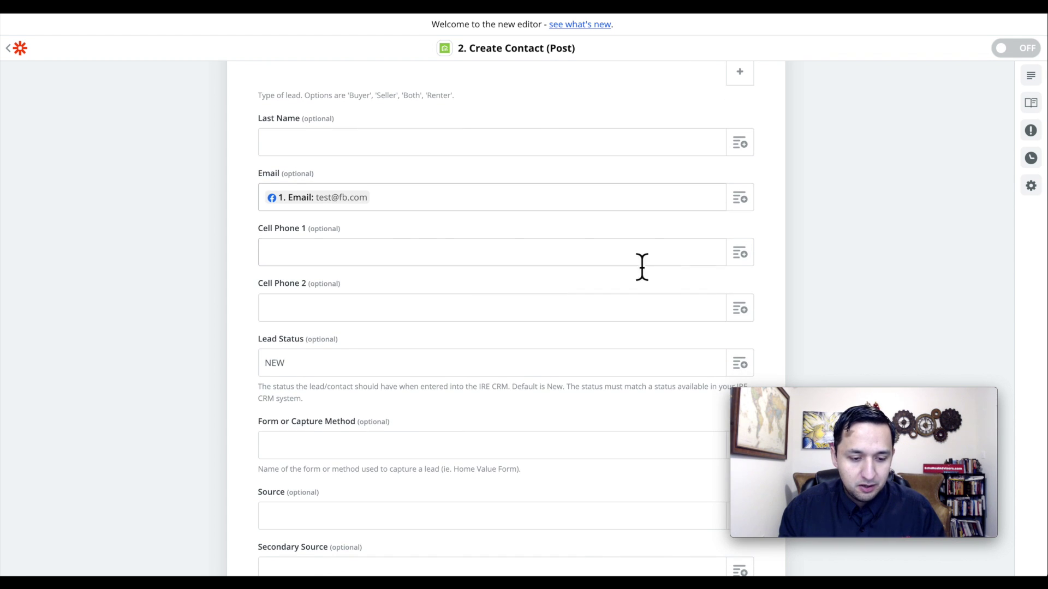
{"action": "left_click", "coordinate": [733, 260]}
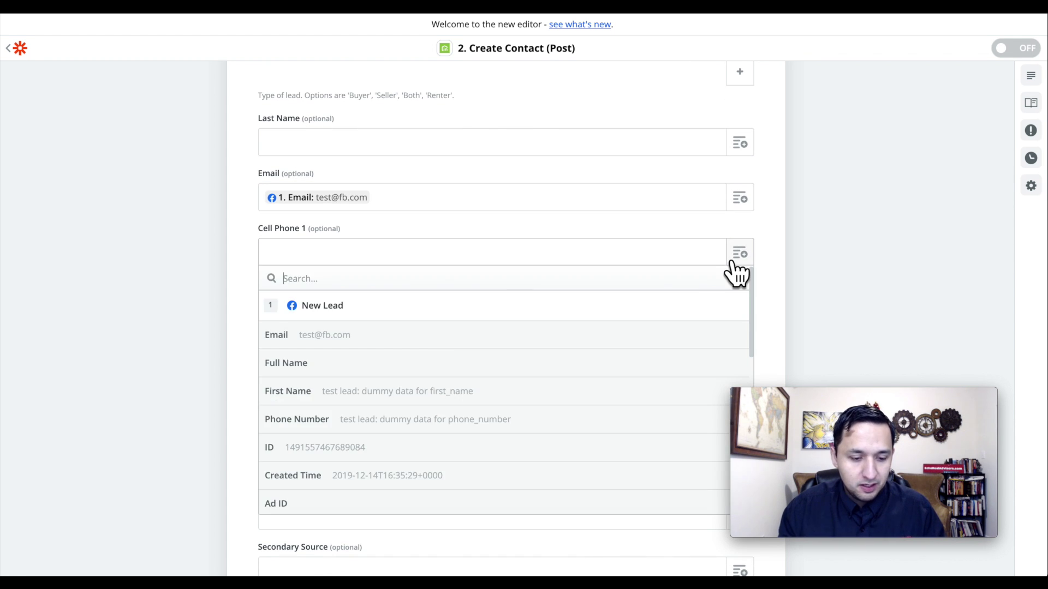
{"action": "left_click", "coordinate": [388, 421]}
{"action": "scroll", "coordinate": [398, 264], "scroll_direction": "up", "scroll_amount": 5}
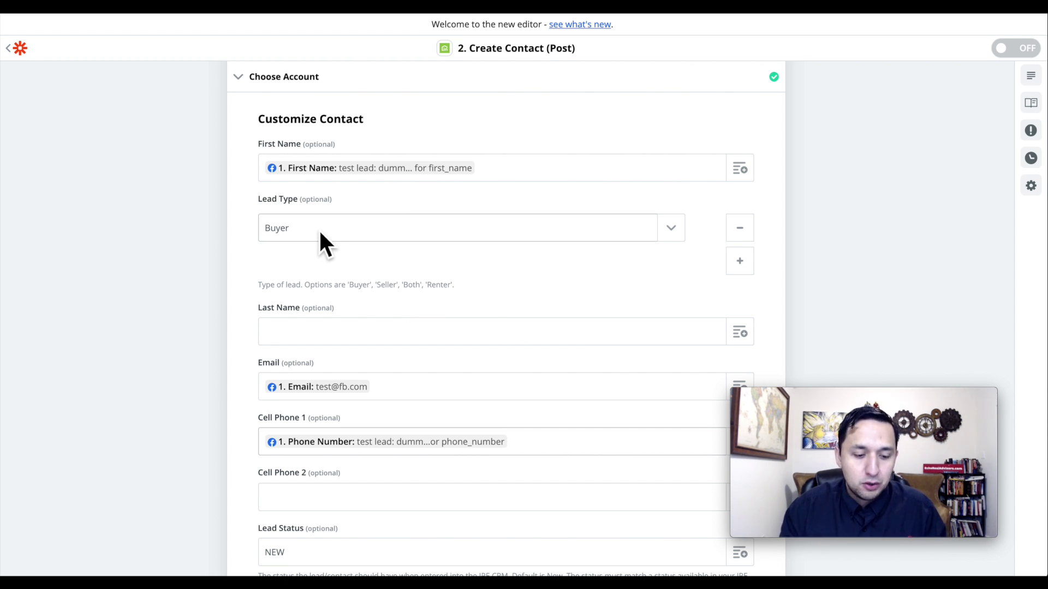
{"action": "scroll", "coordinate": [334, 325], "scroll_direction": "down", "scroll_amount": 3}
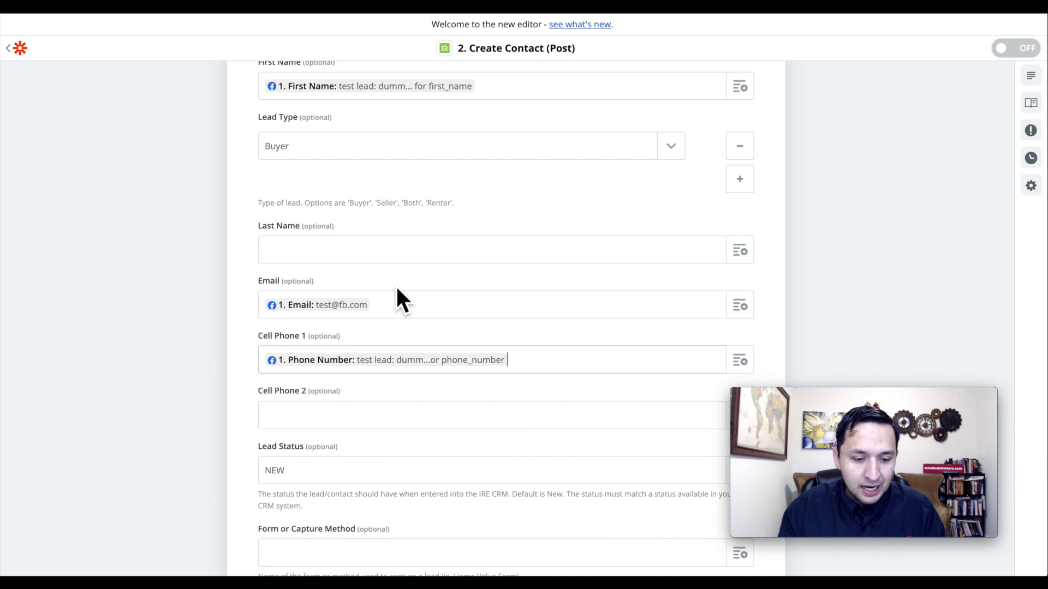
{"action": "scroll", "coordinate": [397, 290], "scroll_direction": "down", "scroll_amount": 3}
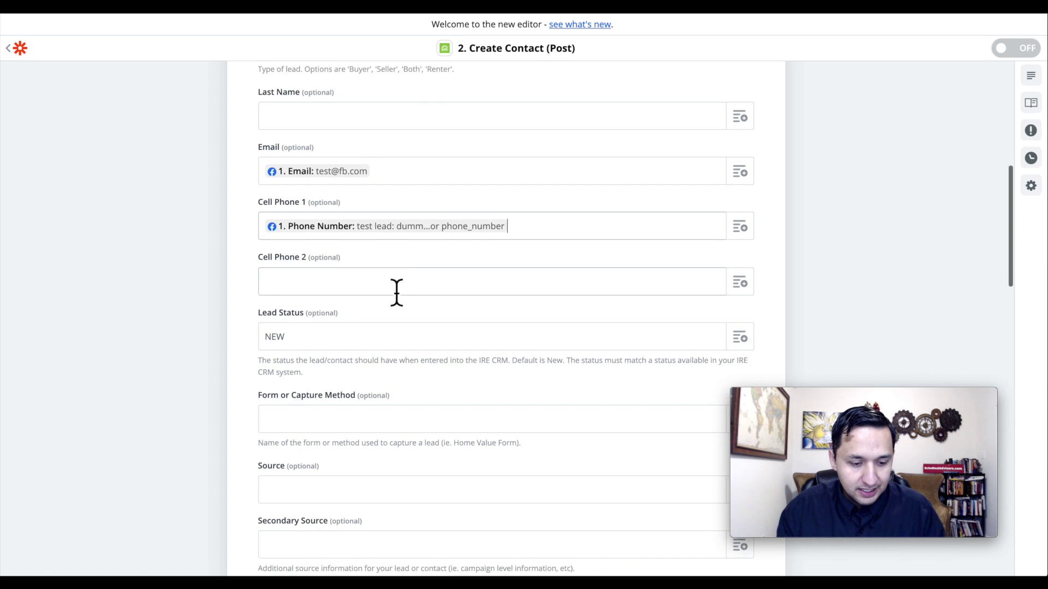
Step: Look through the optional Create Contact (Post) fields down to Source
{"action": "scroll", "coordinate": [396, 293], "scroll_direction": "down", "scroll_amount": 2}
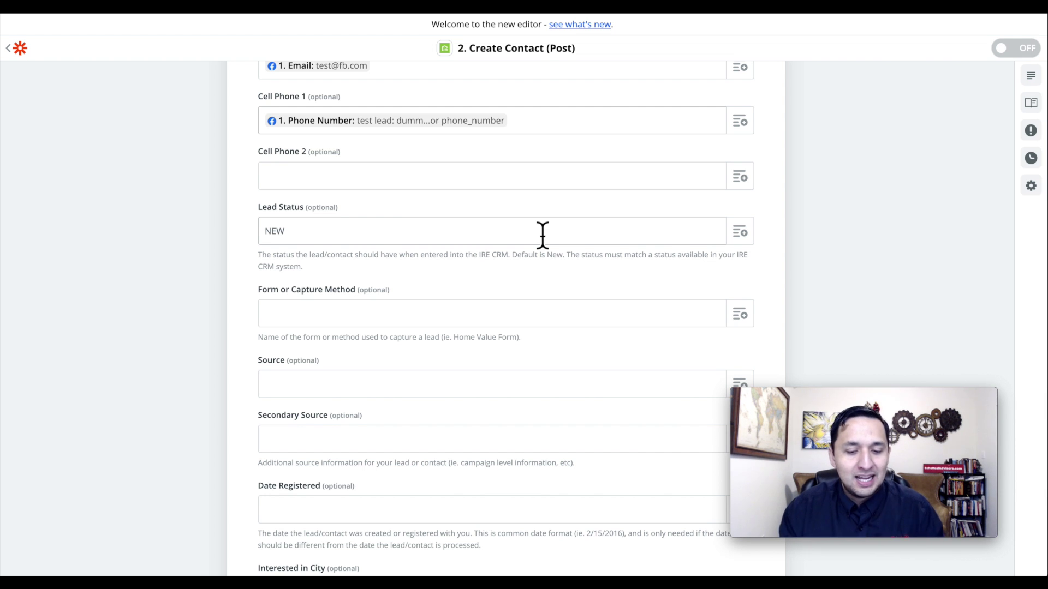
{"action": "scroll", "coordinate": [752, 255], "scroll_direction": "down", "scroll_amount": 1}
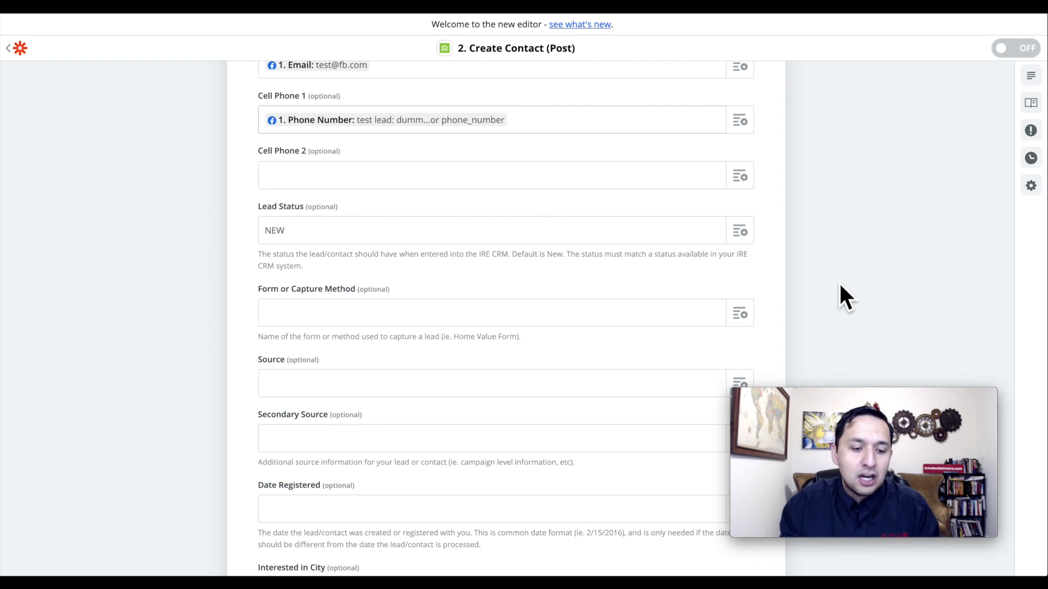
{"action": "scroll", "coordinate": [839, 285], "scroll_direction": "down", "scroll_amount": 3}
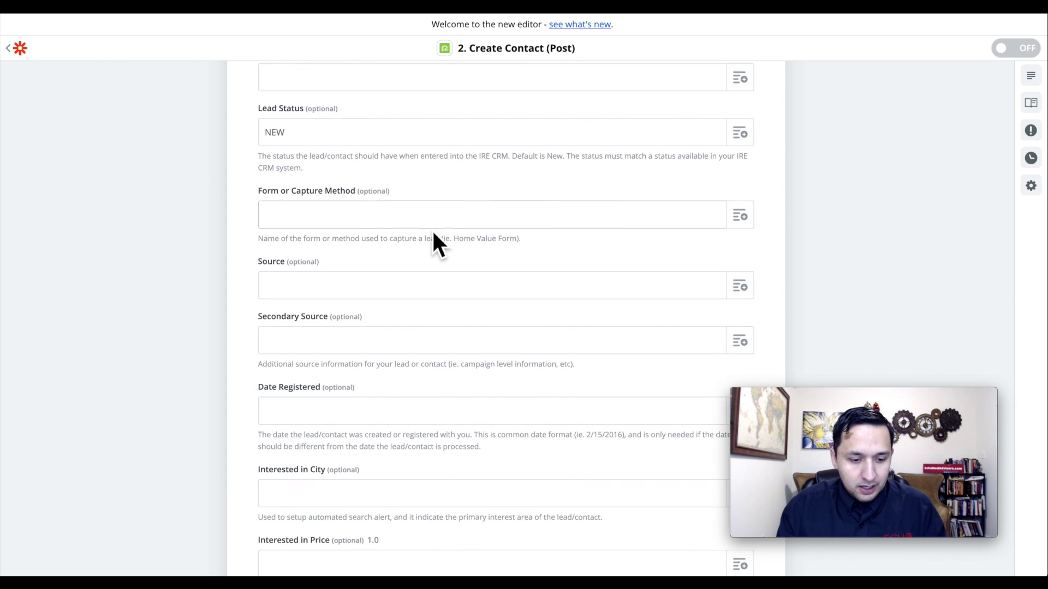
{"action": "scroll", "coordinate": [431, 230], "scroll_direction": "down", "scroll_amount": 1}
{"action": "scroll", "coordinate": [360, 282], "scroll_direction": "down", "scroll_amount": 2}
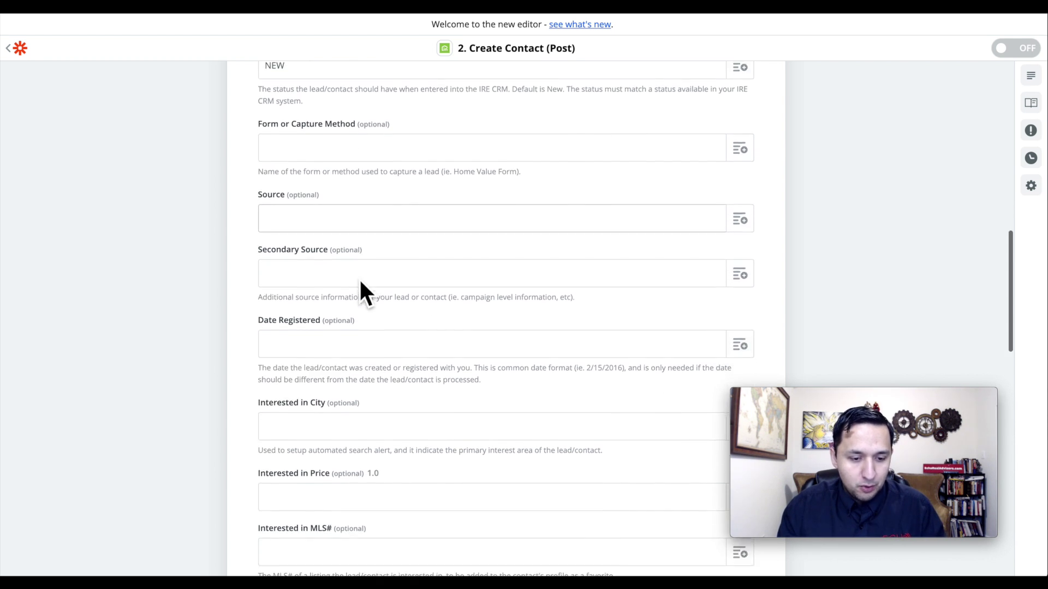
{"action": "scroll", "coordinate": [360, 283], "scroll_direction": "down", "scroll_amount": 1}
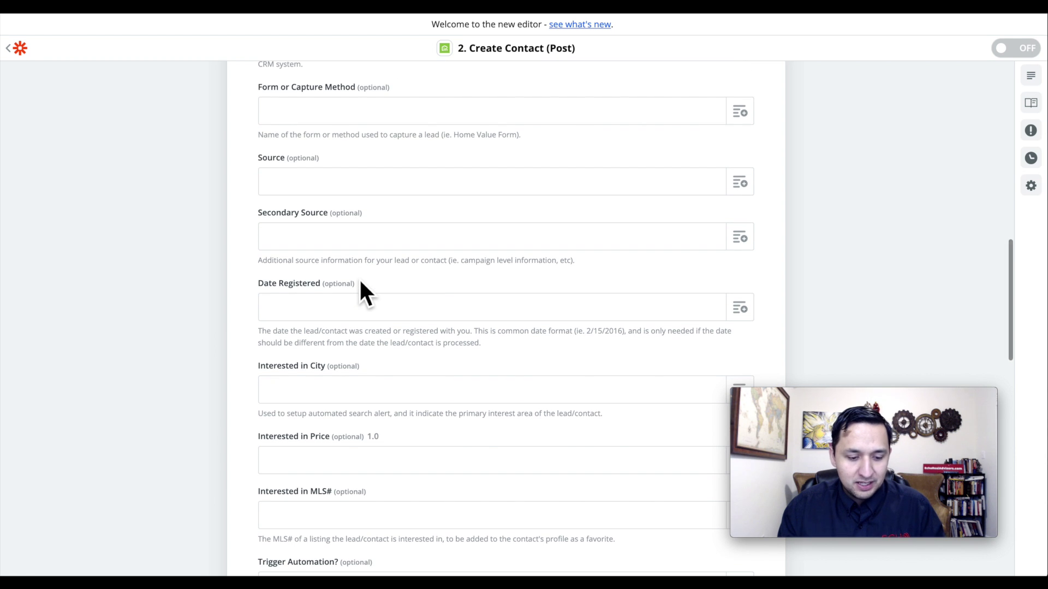
Step: Check the Source and Secondary Source fields and continue down to Trigger Automation
{"action": "left_click", "coordinate": [364, 189]}
{"action": "left_click", "coordinate": [407, 247]}
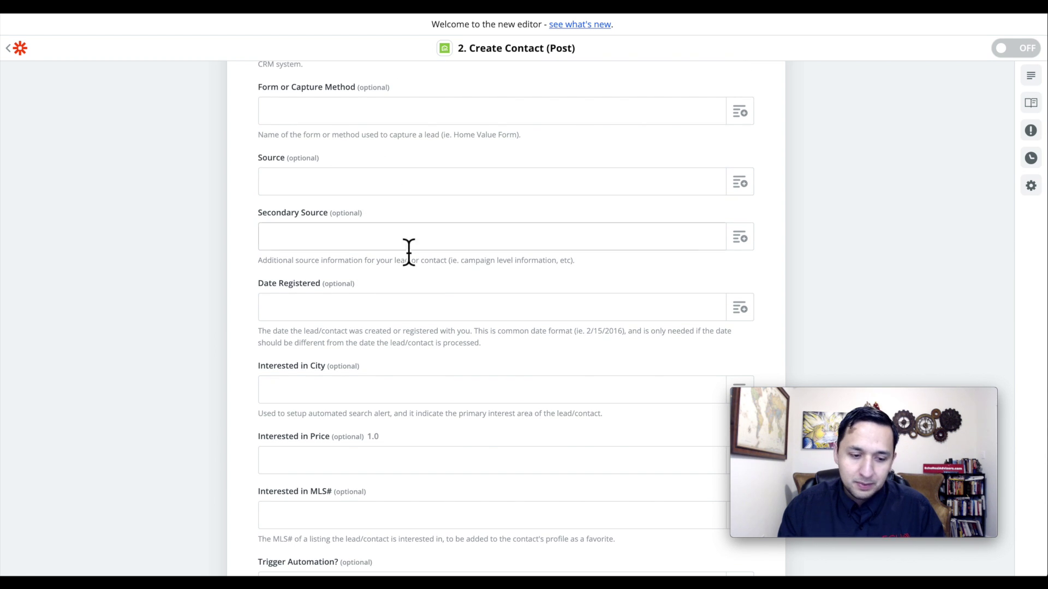
{"action": "scroll", "coordinate": [417, 264], "scroll_direction": "down", "scroll_amount": 2}
{"action": "scroll", "coordinate": [417, 264], "scroll_direction": "down", "scroll_amount": 5}
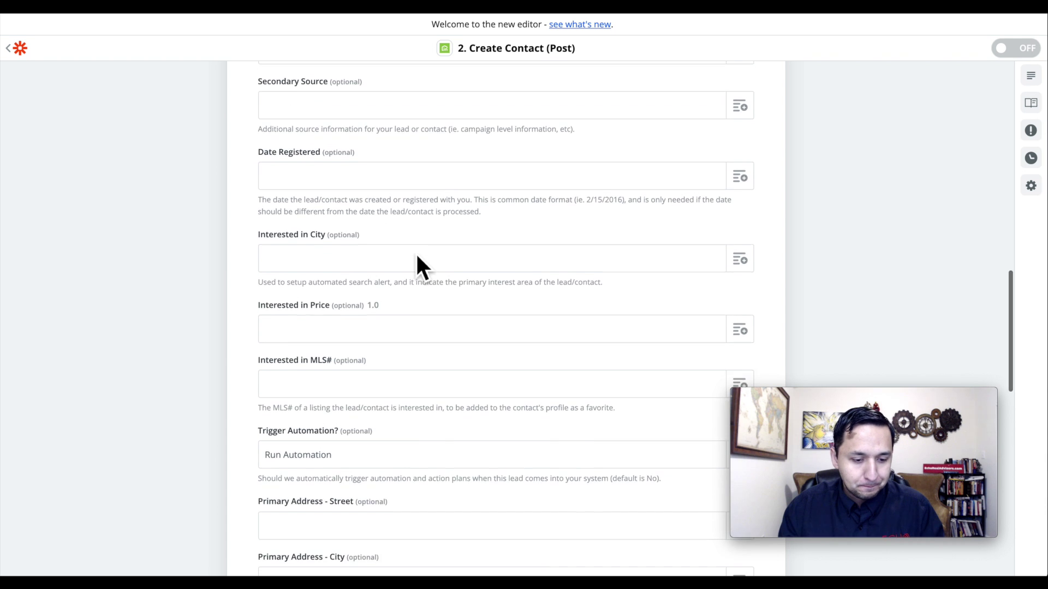
{"action": "scroll", "coordinate": [417, 257], "scroll_direction": "down", "scroll_amount": 4}
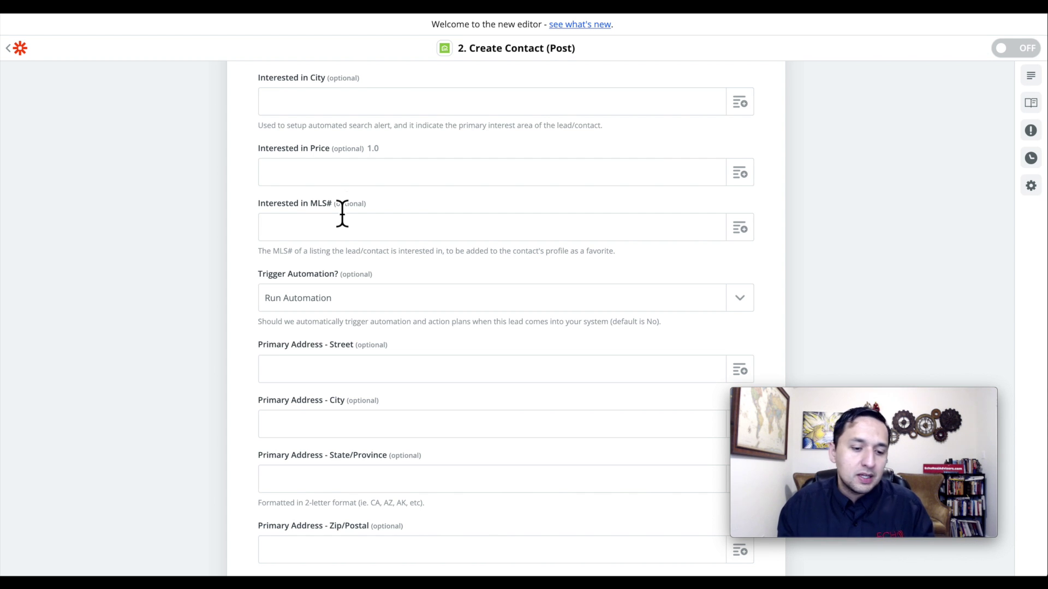
{"action": "scroll", "coordinate": [412, 173], "scroll_direction": "down", "scroll_amount": 1}
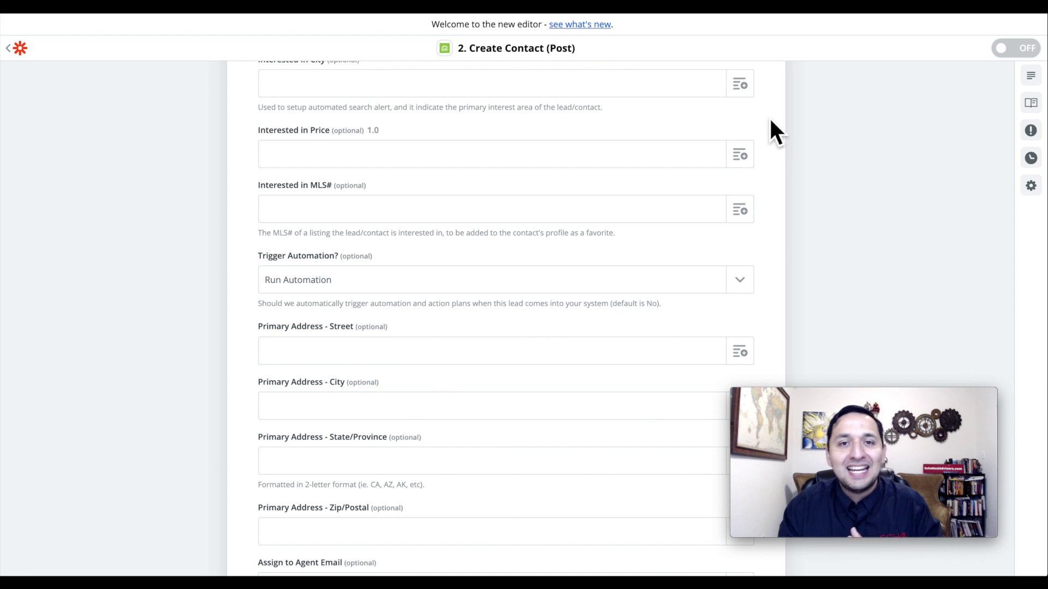
{"action": "scroll", "coordinate": [770, 120], "scroll_direction": "down", "scroll_amount": 3}
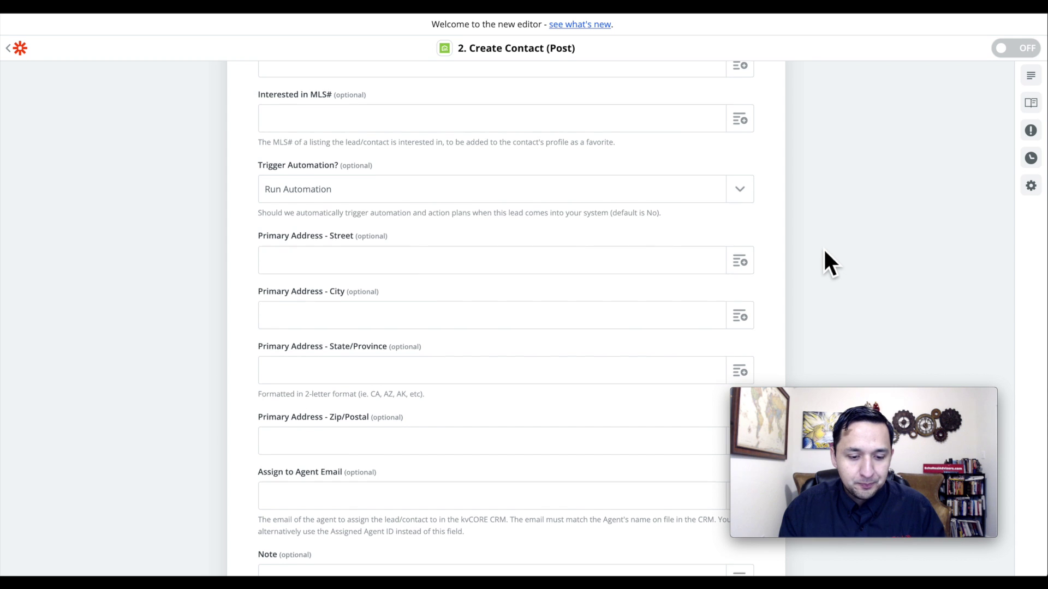
{"action": "scroll", "coordinate": [824, 251], "scroll_direction": "down", "scroll_amount": 3}
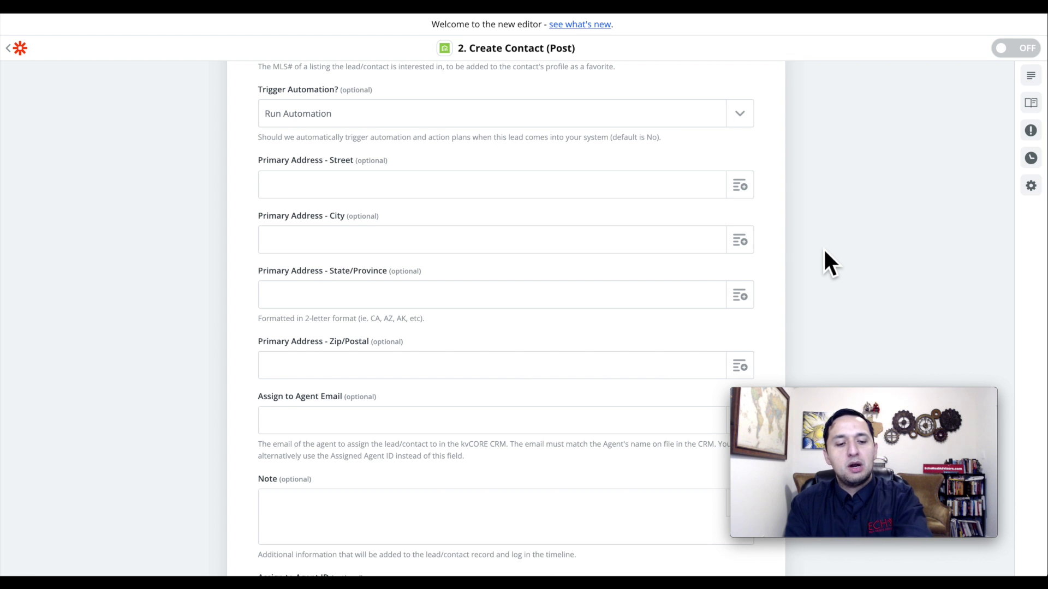
Step: View the Trigger Automation choices, keep Run Automation, and scroll down to Tags (Multiple)
{"action": "left_click", "coordinate": [703, 121]}
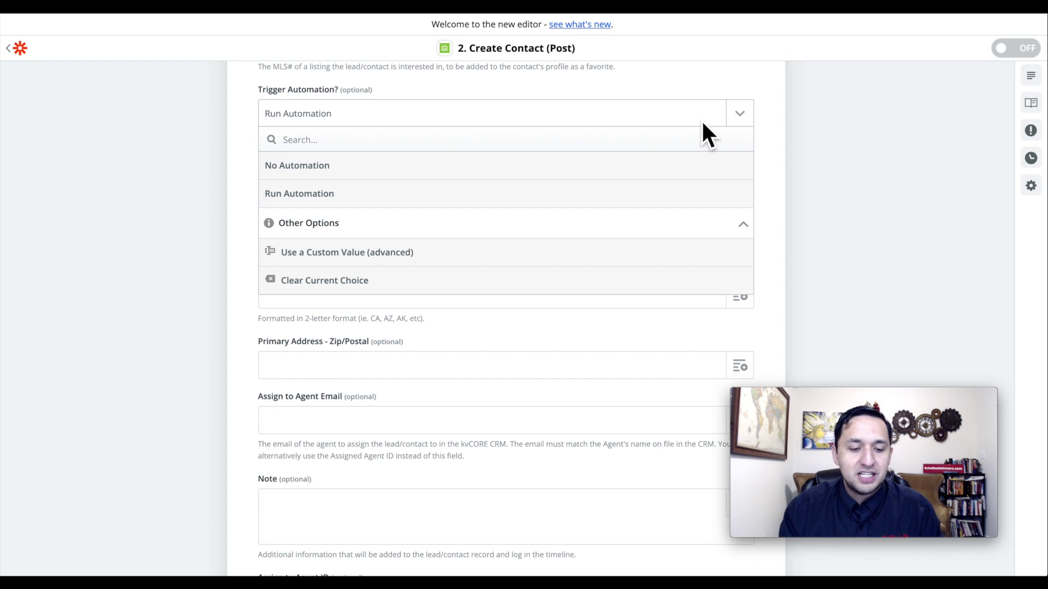
{"action": "left_click", "coordinate": [807, 143]}
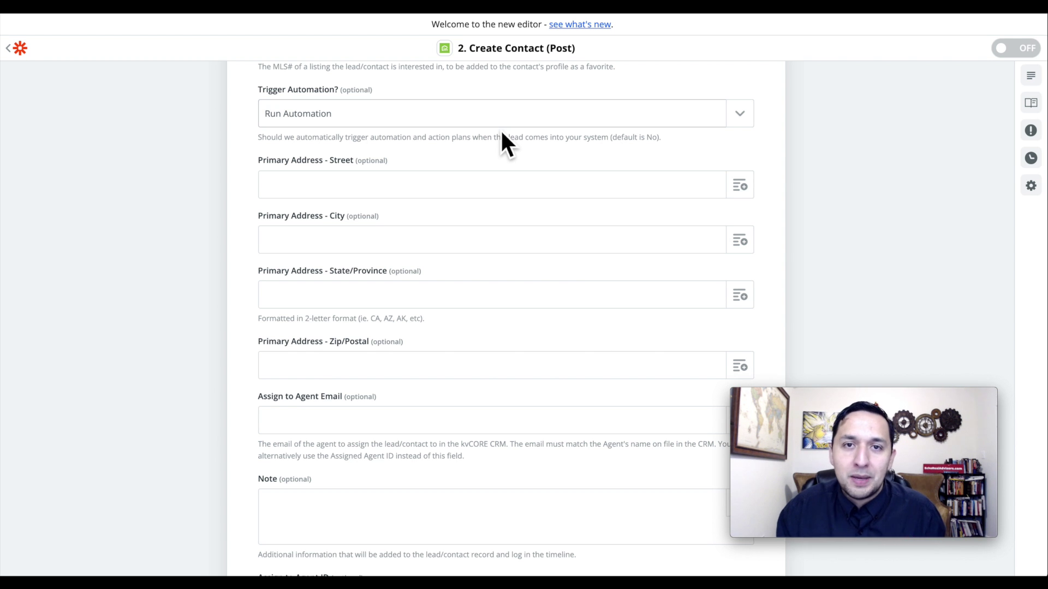
{"action": "scroll", "coordinate": [502, 133], "scroll_direction": "down", "scroll_amount": 1}
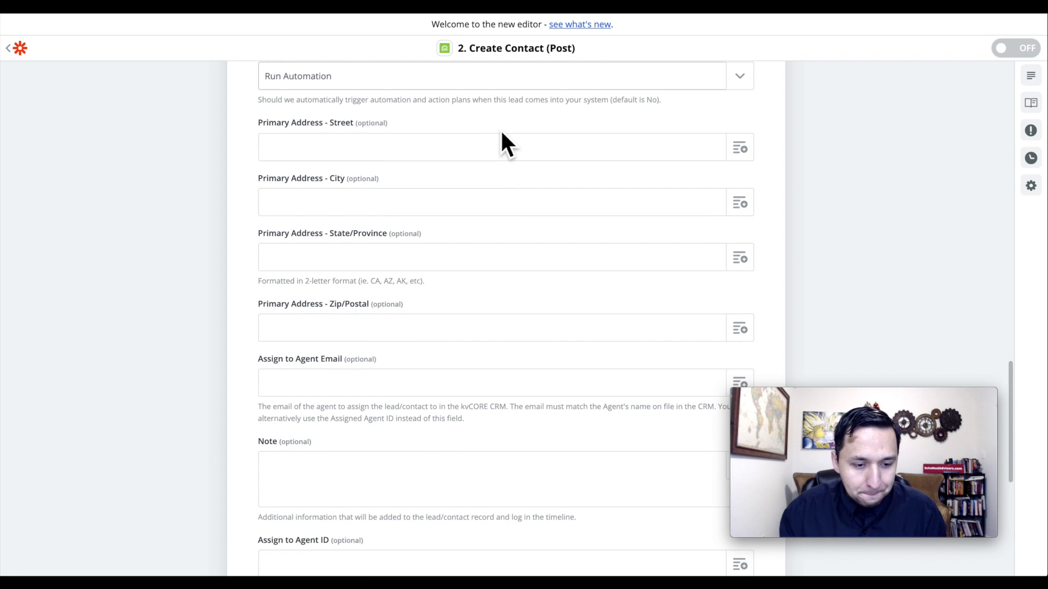
{"action": "scroll", "coordinate": [501, 134], "scroll_direction": "down", "scroll_amount": 10}
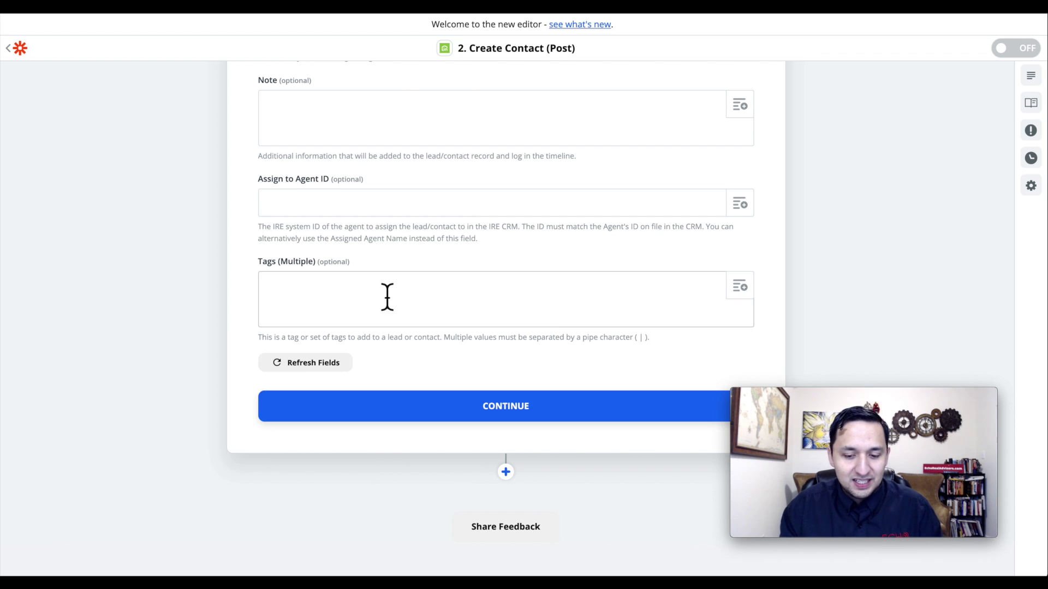
Step: Enter the tag triplexbishoparts in the Tags (Multiple) field
{"action": "left_click", "coordinate": [456, 300]}
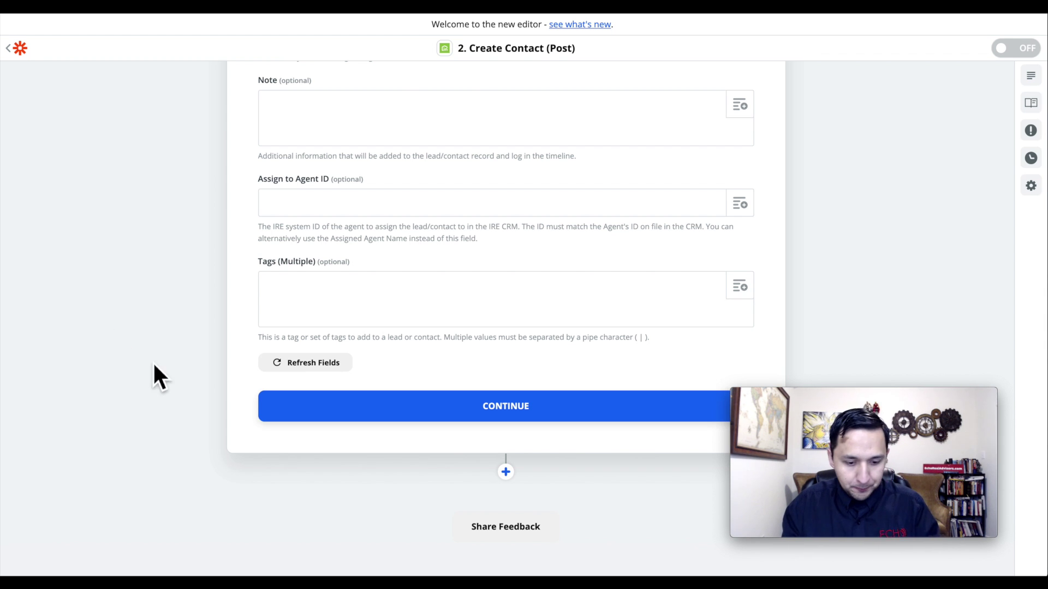
{"action": "left_click", "coordinate": [299, 297]}
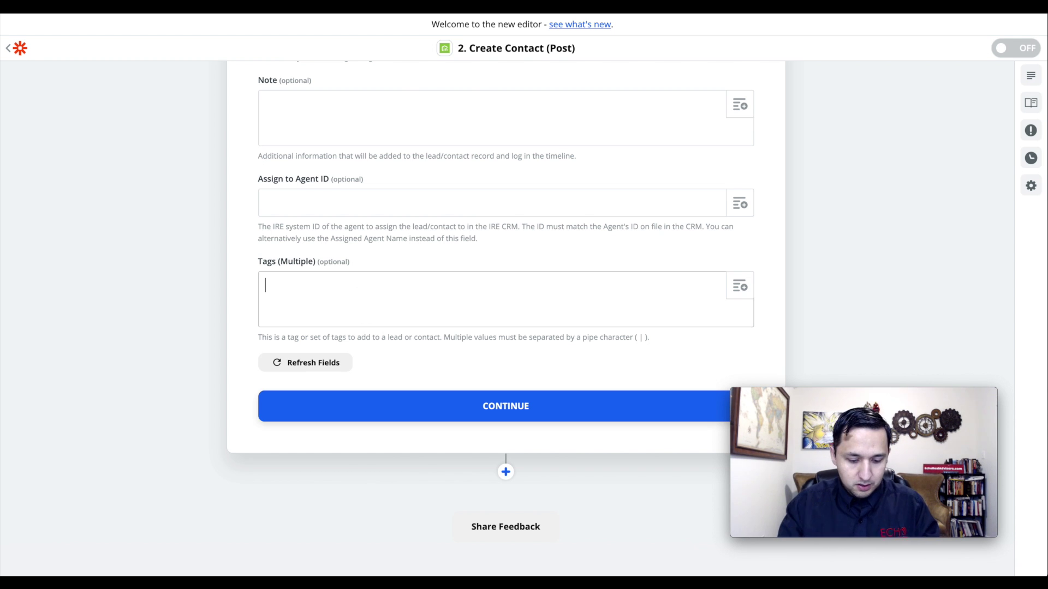
{"action": "type", "text": "trixple"}
{"action": "key", "text": "BackSpace"}
{"action": "key", "text": "BackSpace"}
{"action": "key", "text": "BackSpace"}
{"action": "key", "text": "BackSpace"}
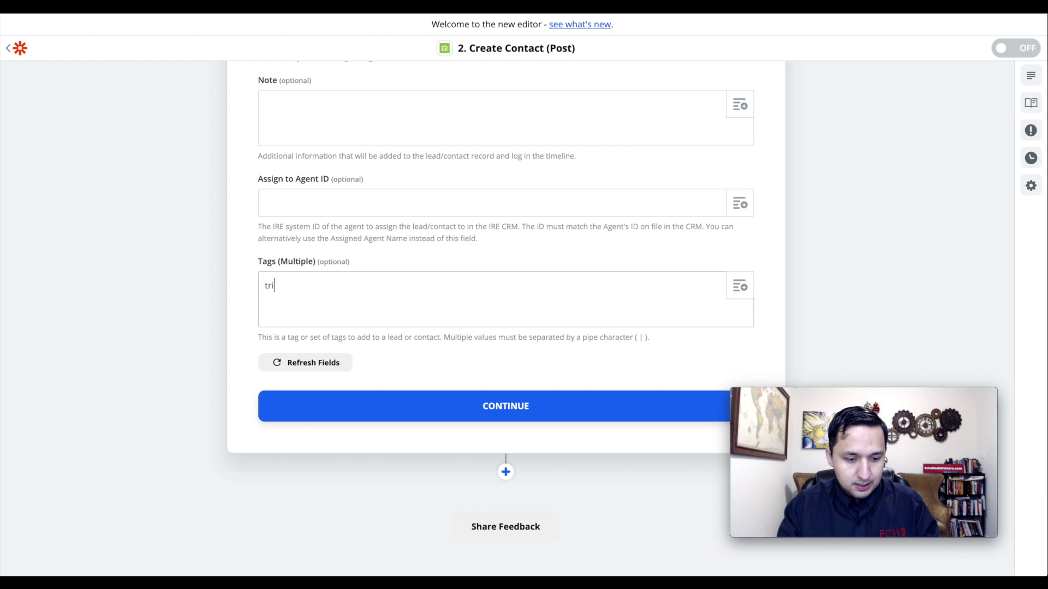
{"action": "type", "text": "plexbishoparts"}
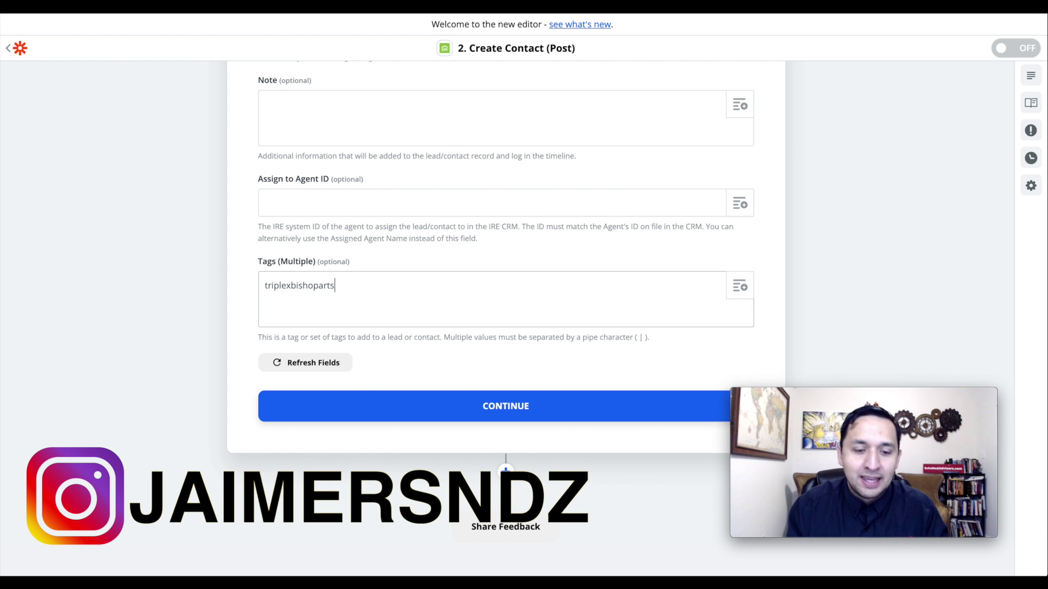
Step: Send a test contact to kvCORE and verify it appears in Smart CRM tagged triplexbishoparts
{"action": "left_click", "coordinate": [498, 415]}
{"action": "left_click", "coordinate": [614, 377]}
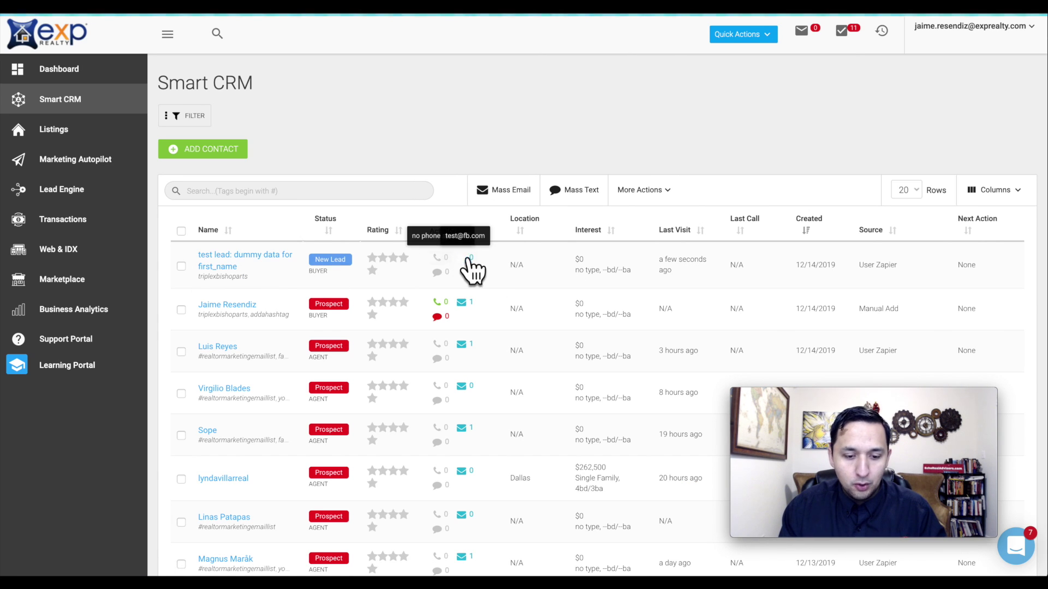
{"action": "mouse_move", "coordinate": [461, 262]}
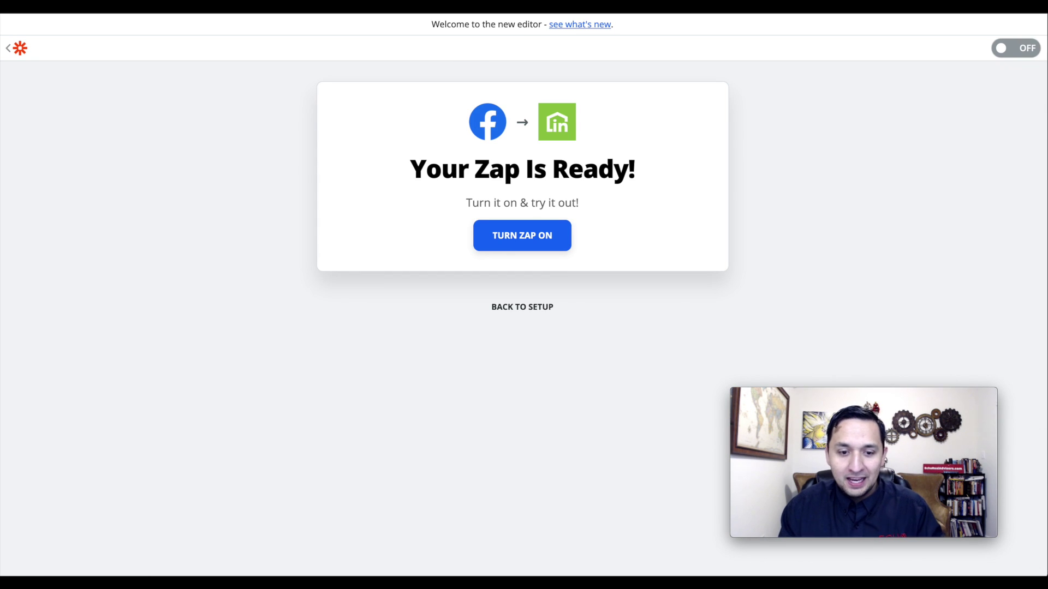
Step: Turn the zap on and title it 'Triplex Bishop Arts-FB-kv'
{"action": "left_click", "coordinate": [1023, 49]}
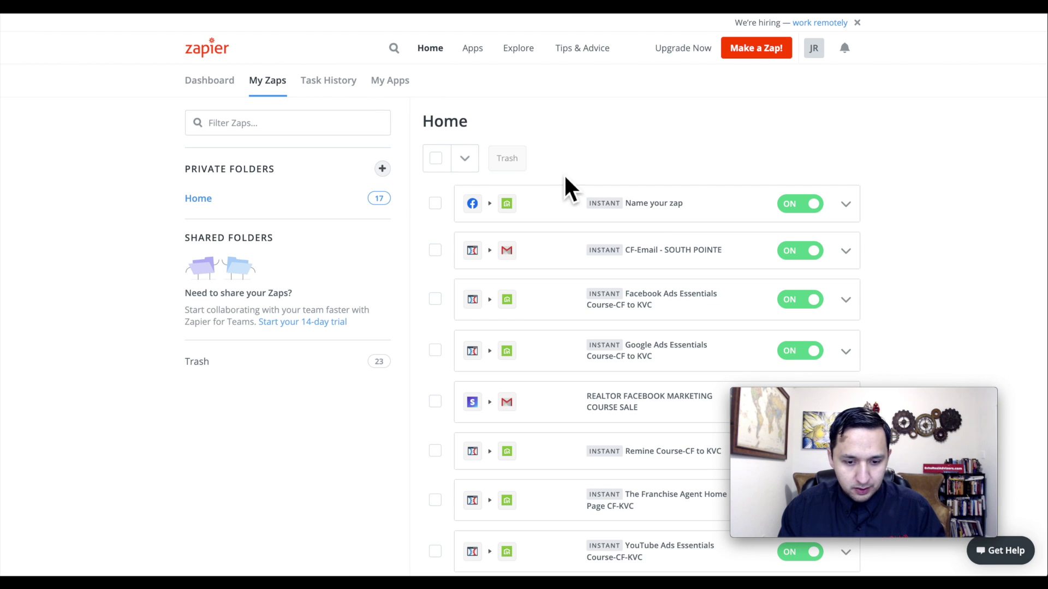
{"action": "left_click", "coordinate": [655, 205]}
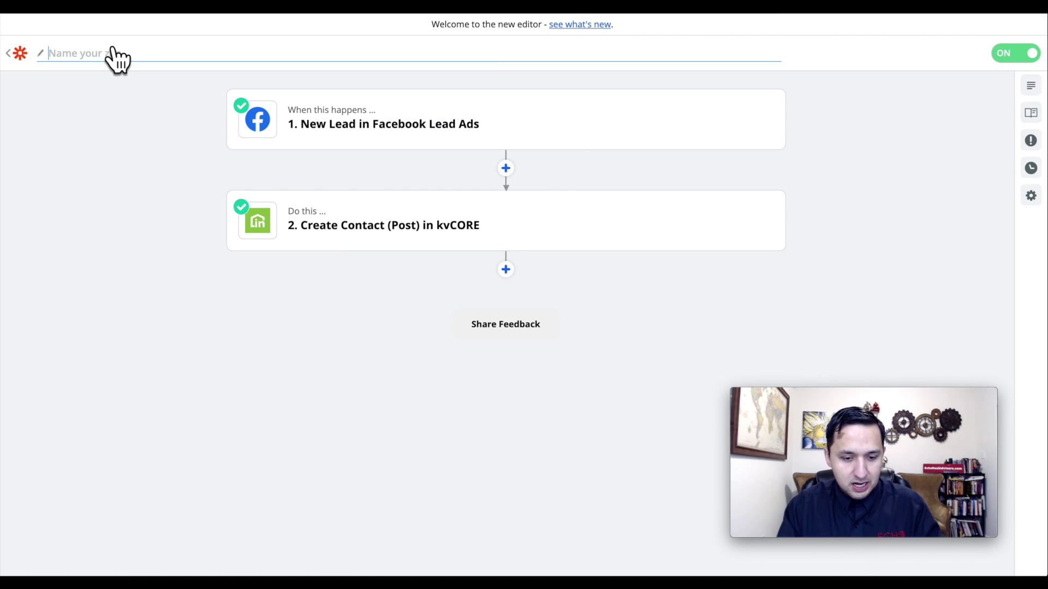
{"action": "type", "text": "Tripp"}
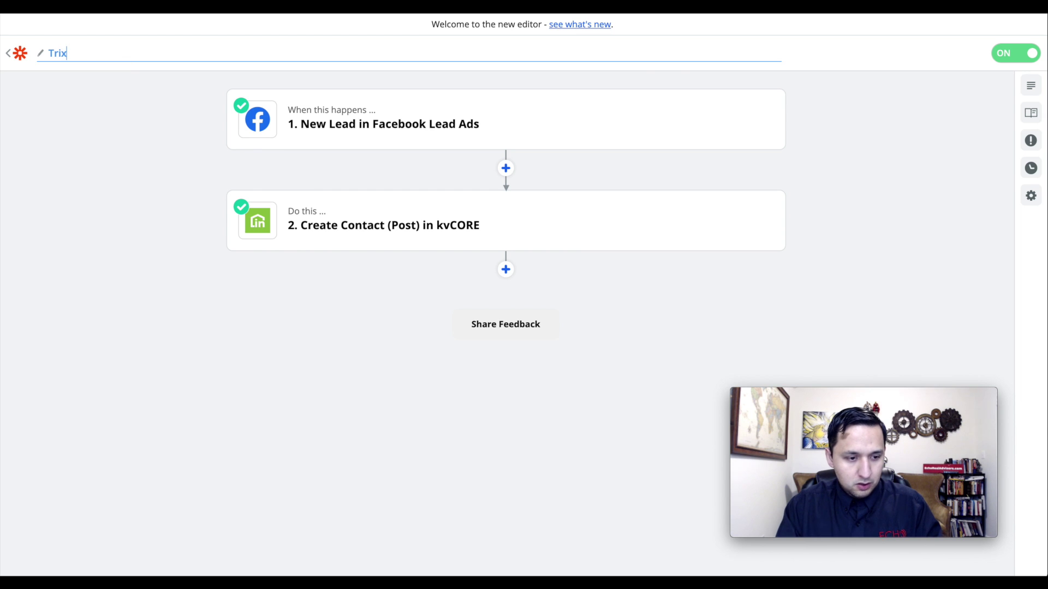
{"action": "key", "text": "BackSpace"}
{"action": "type", "text": "lex"}
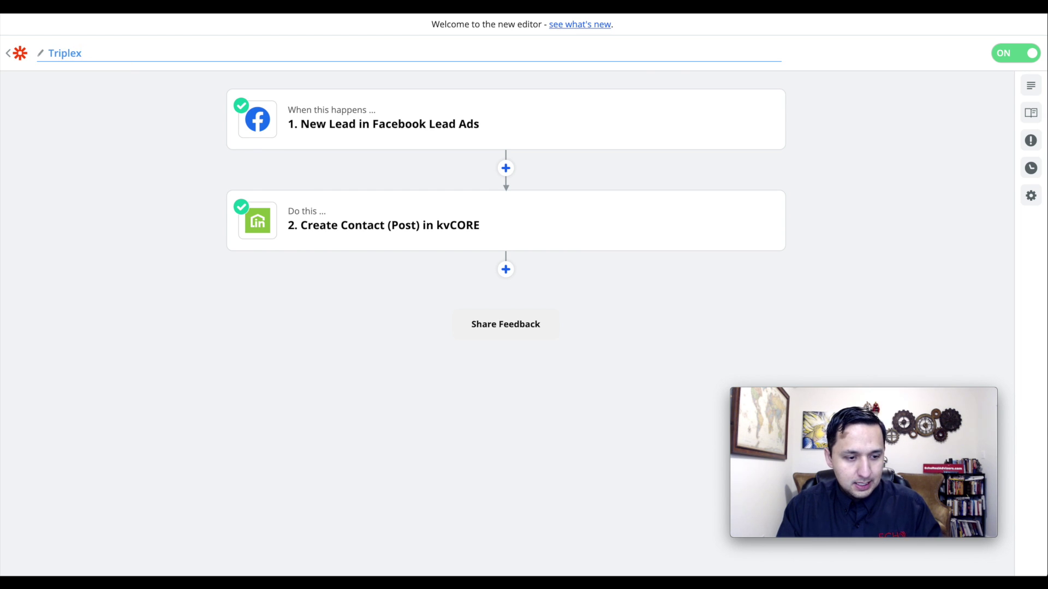
{"action": "type", "text": " Bishop art"}
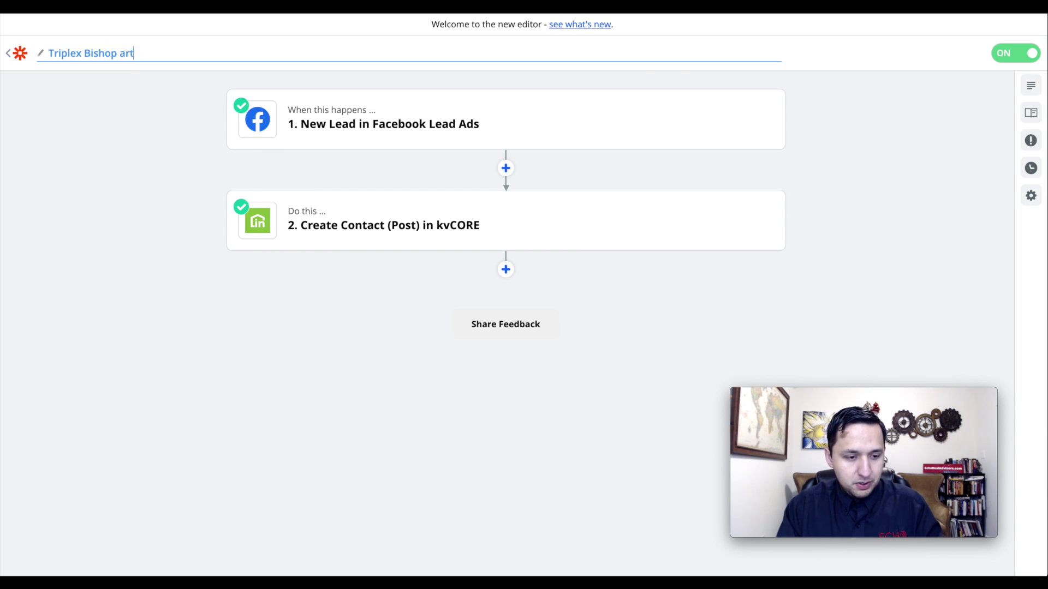
{"action": "key", "text": "BackSpace"}
{"action": "key", "text": "BackSpace"}
{"action": "key", "text": "BackSpace"}
{"action": "type", "text": "ARts"}
{"action": "key", "text": "BackSpace"}
{"action": "key", "text": "BackSpace"}
{"action": "key", "text": "BackSpace"}
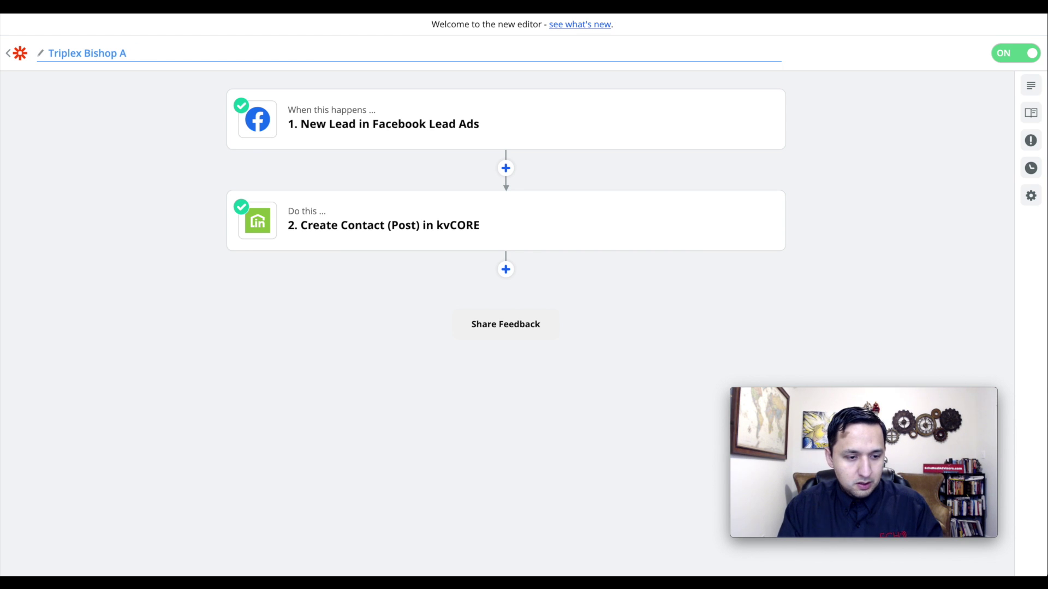
{"action": "type", "text": "rts "}
{"action": "type", "text": "FB"}
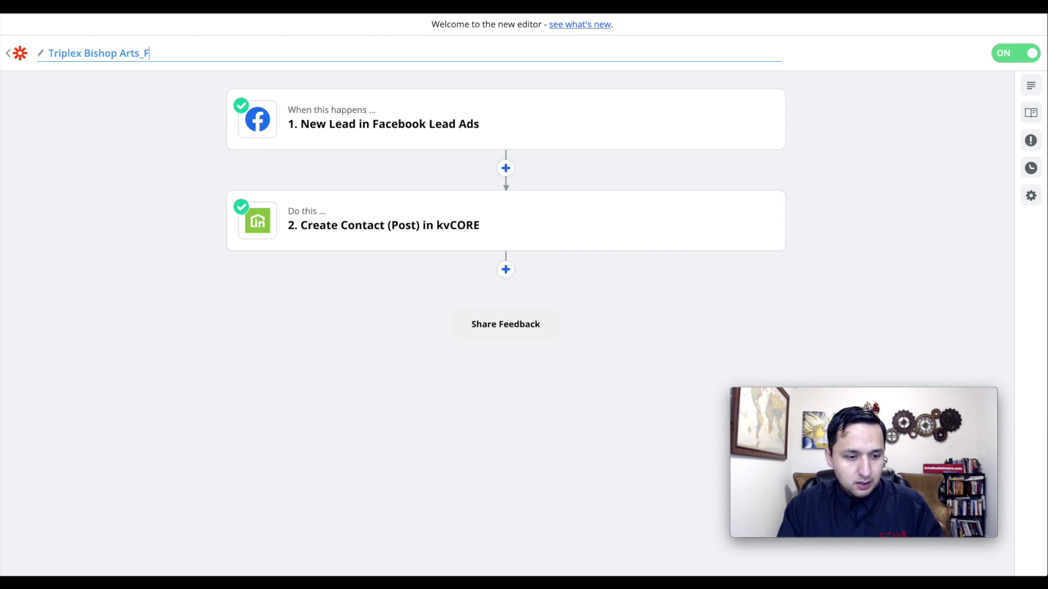
{"action": "key", "text": "BackSpace"}
{"action": "key", "text": "BackSpace"}
{"action": "key", "text": "BackSpace"}
{"action": "type", "text": "-"}
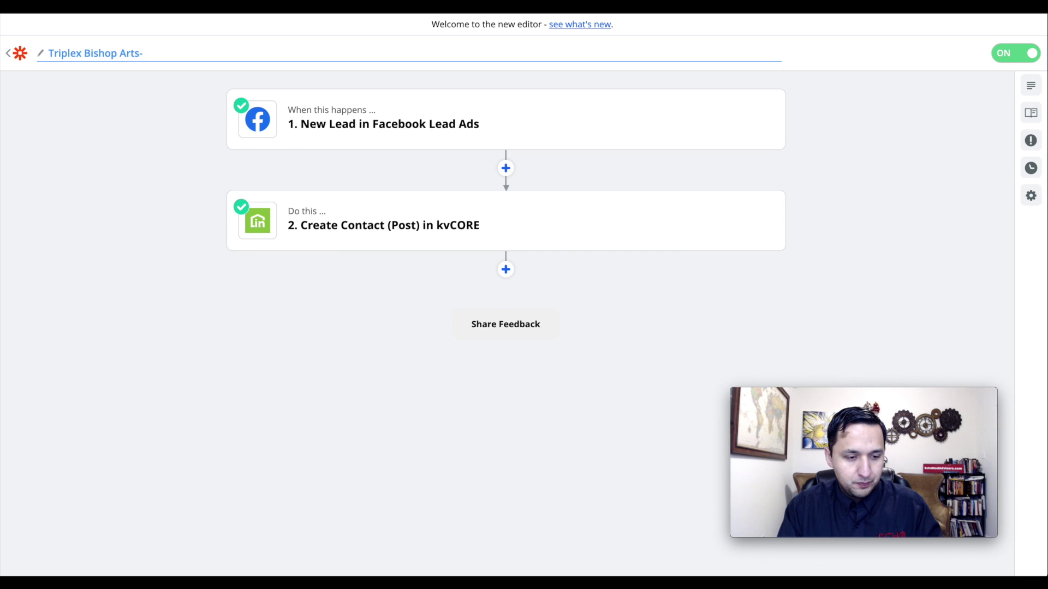
{"action": "type", "text": "F"}
{"action": "type", "text": "B-"}
{"action": "type", "text": "kv"}
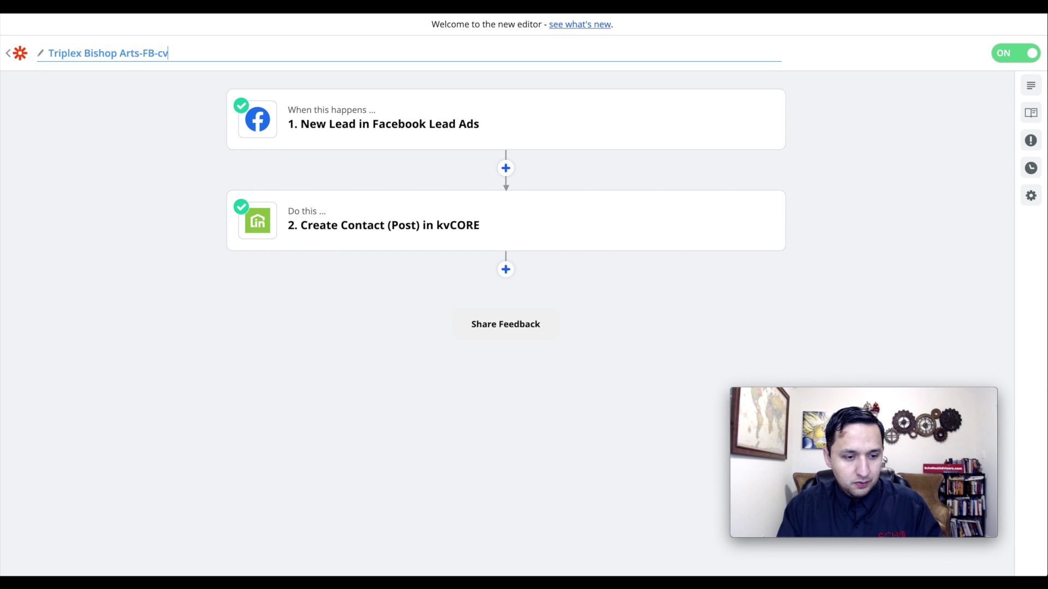